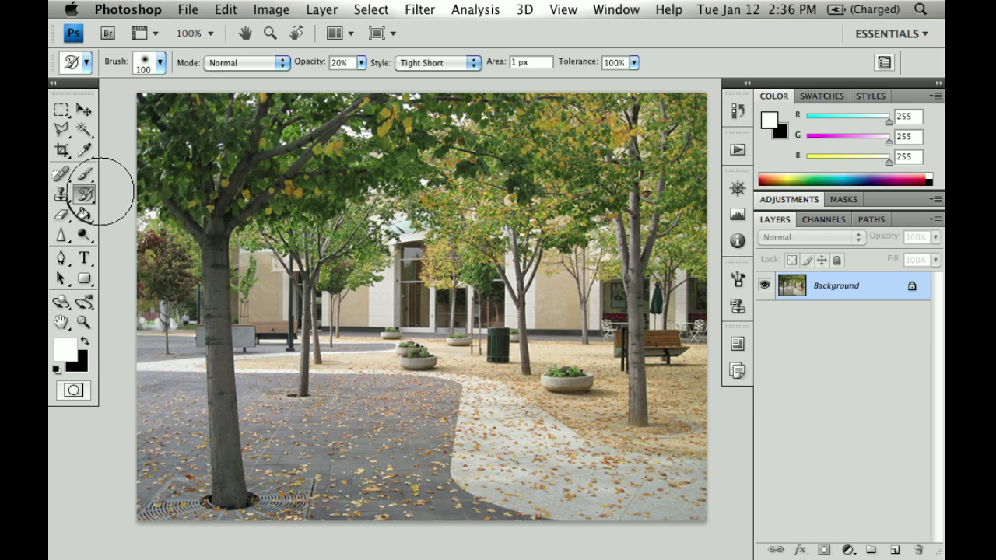
Select the Art History Brush tool and dock the History panel with the Color group, collapsing the Layers group beneath it.
{"action": "left_click", "coordinate": [88, 196]}
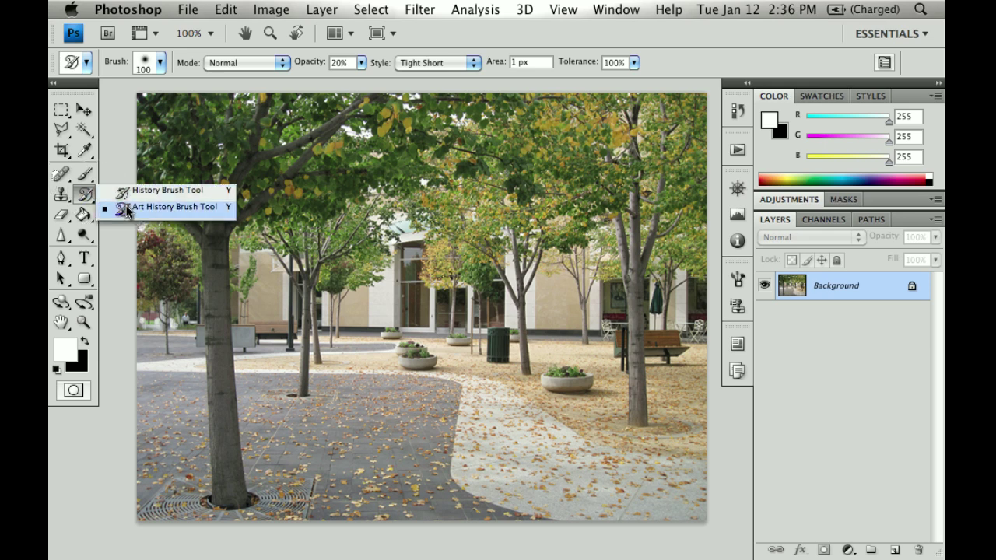
{"action": "left_click", "coordinate": [127, 211]}
{"action": "left_click", "coordinate": [738, 109]}
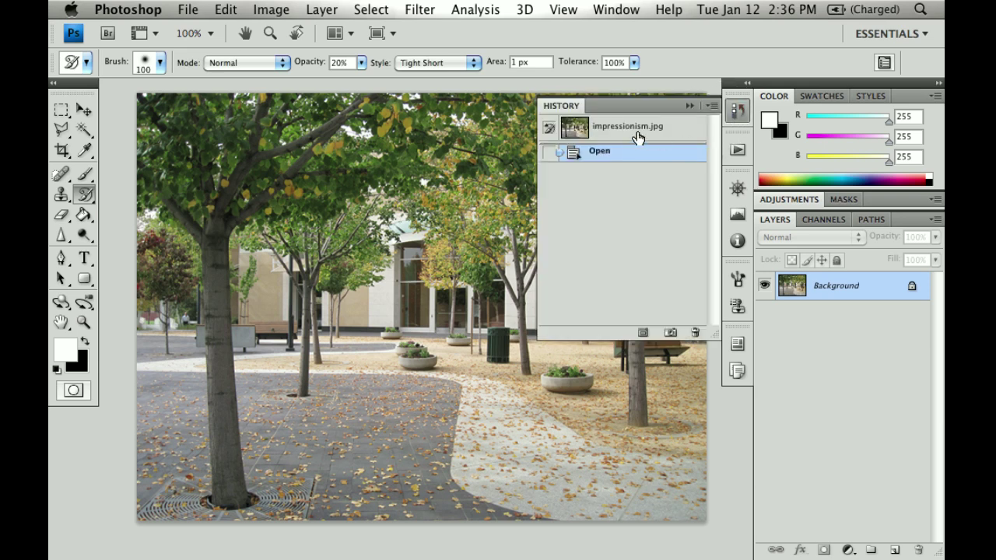
{"action": "mouse_move", "coordinate": [558, 106]}
{"action": "left_mouse_down"}
{"action": "mouse_move", "coordinate": [623, 116]}
{"action": "mouse_move", "coordinate": [795, 100]}
{"action": "left_mouse_up"}
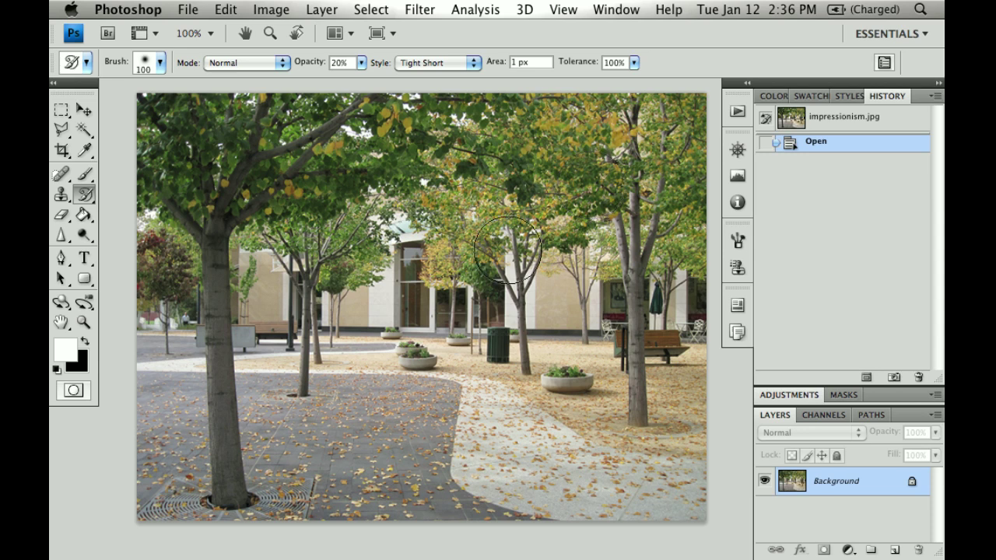
{"action": "double_click", "coordinate": [776, 416]}
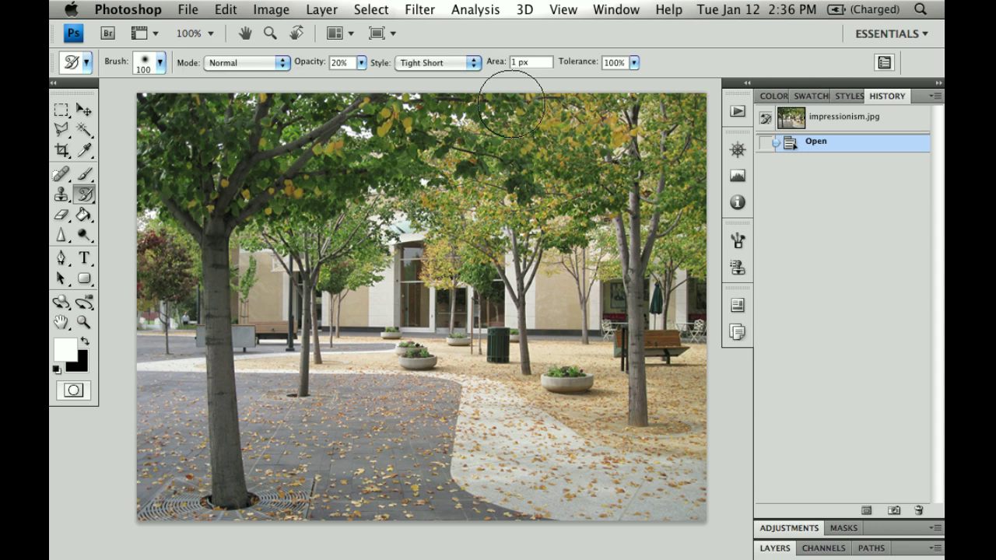
Try the Art History Brush over the building and trees with the Tight Short style and a 1 px area.
{"action": "left_click", "coordinate": [430, 69]}
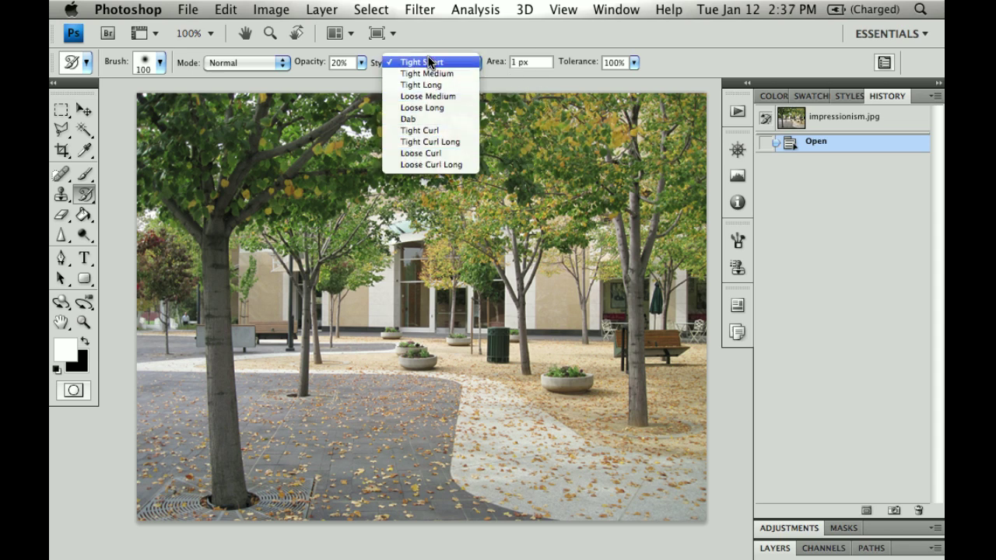
{"action": "left_click", "coordinate": [429, 61]}
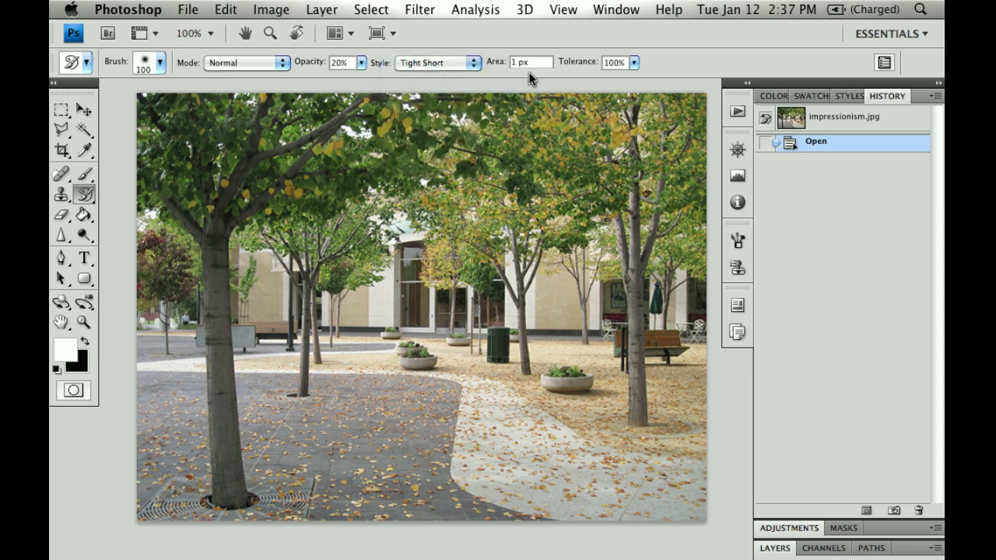
{"action": "double_click", "coordinate": [514, 62]}
{"action": "left_click_drag", "start_coordinate": [448, 327], "coordinate": [432, 242]}
{"action": "left_click_drag", "start_coordinate": [393, 272], "coordinate": [354, 308]}
{"action": "left_click", "coordinate": [430, 222]}
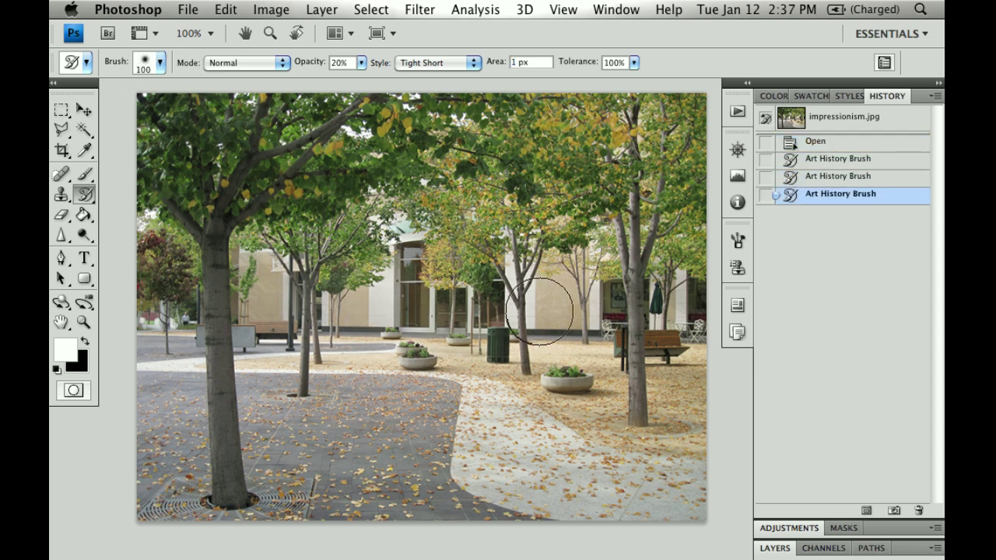
{"action": "left_click_drag", "start_coordinate": [535, 301], "coordinate": [537, 264]}
Undo all the Art History Brush test strokes.
{"action": "key", "text": "super+alt+z"}
{"action": "key", "text": "super+alt+z"}
{"action": "key", "text": "super+alt+z"}
{"action": "key", "text": "super+alt+z"}
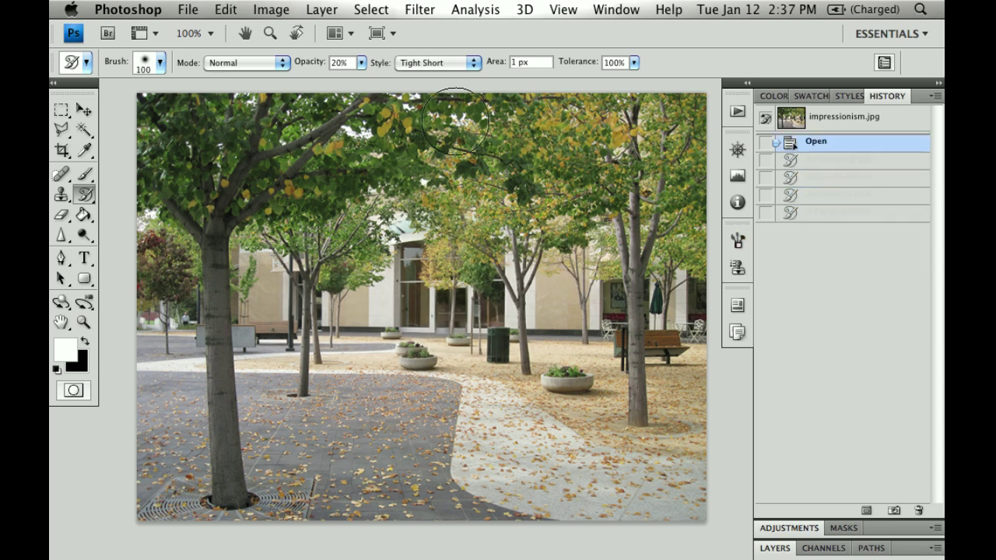
Set the brush area to 209 px, paint test strokes across the trees and plaza, and revert to the opened image state.
{"action": "left_click", "coordinate": [515, 63]}
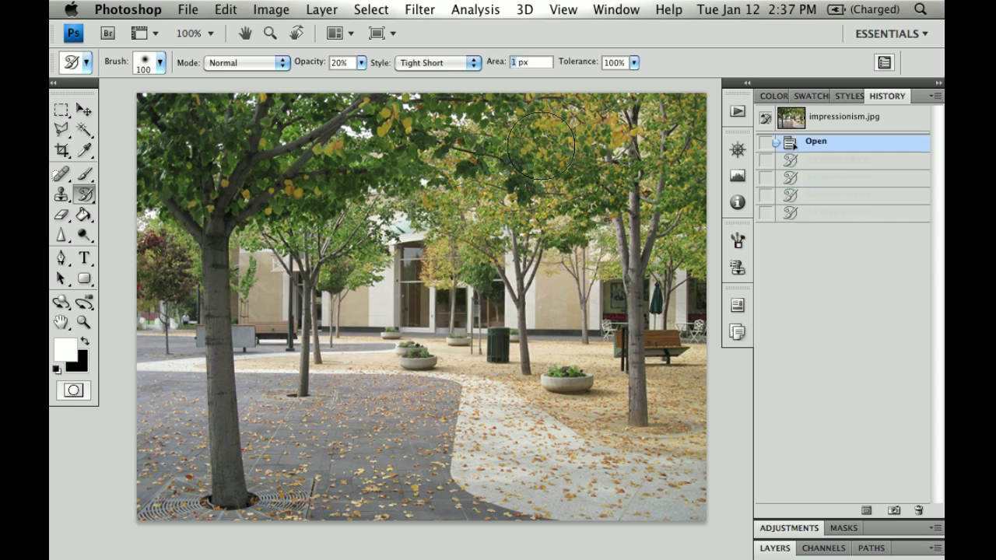
{"action": "left_click_drag", "start_coordinate": [492, 67], "coordinate": [545, 67]}
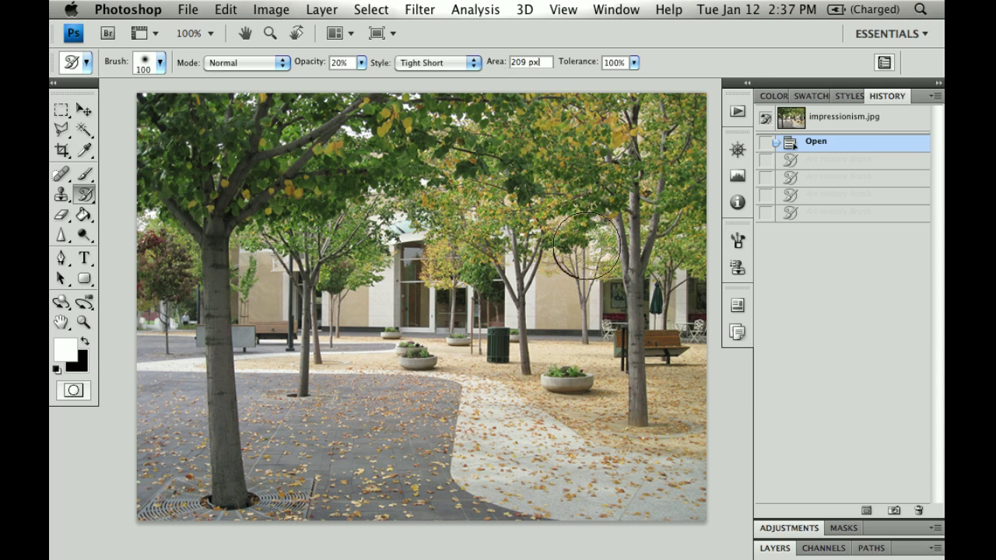
{"action": "left_click", "coordinate": [439, 248]}
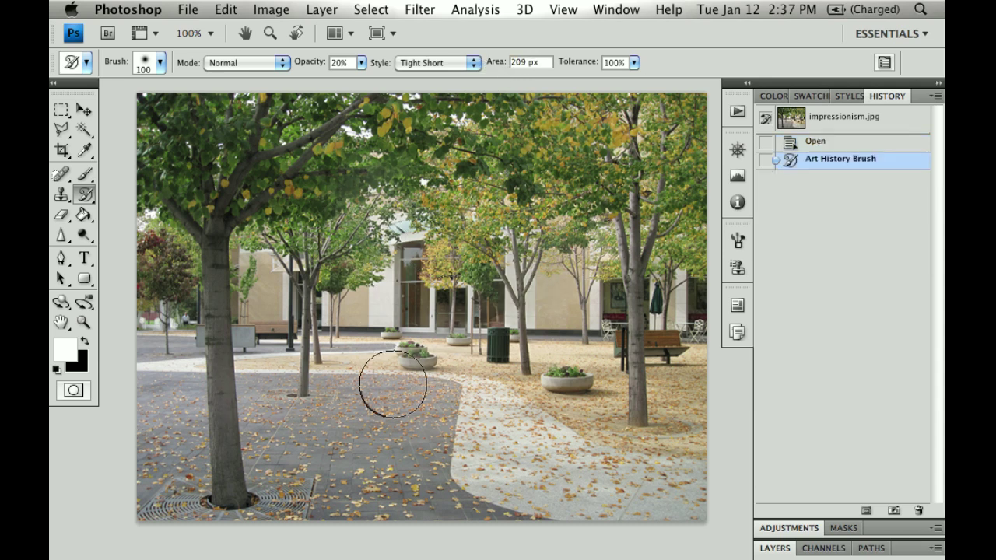
{"action": "left_click", "coordinate": [391, 383]}
{"action": "left_click", "coordinate": [350, 367]}
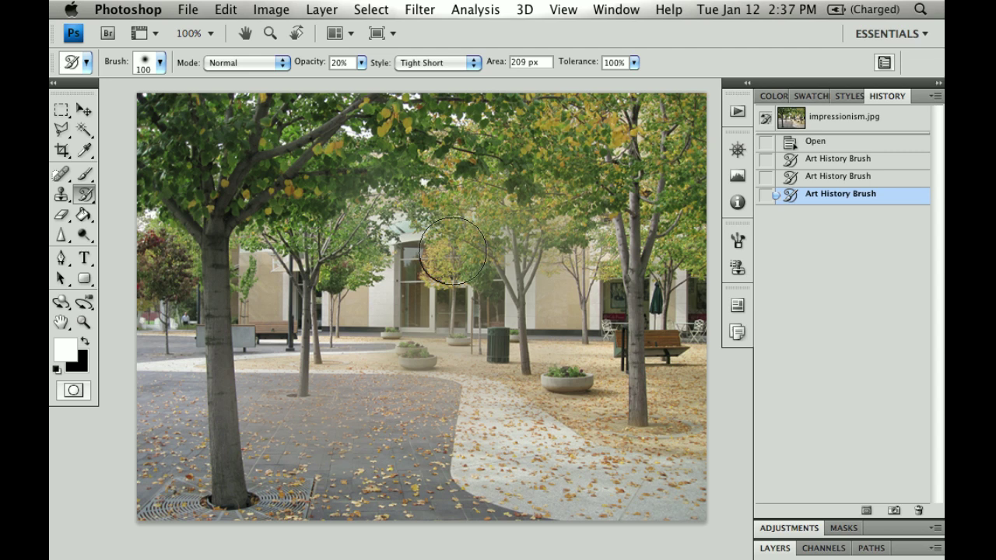
{"action": "mouse_move", "coordinate": [311, 241]}
{"action": "left_mouse_down"}
{"action": "mouse_move", "coordinate": [569, 306]}
{"action": "mouse_move", "coordinate": [503, 204]}
{"action": "mouse_move", "coordinate": [567, 314]}
{"action": "left_mouse_up"}
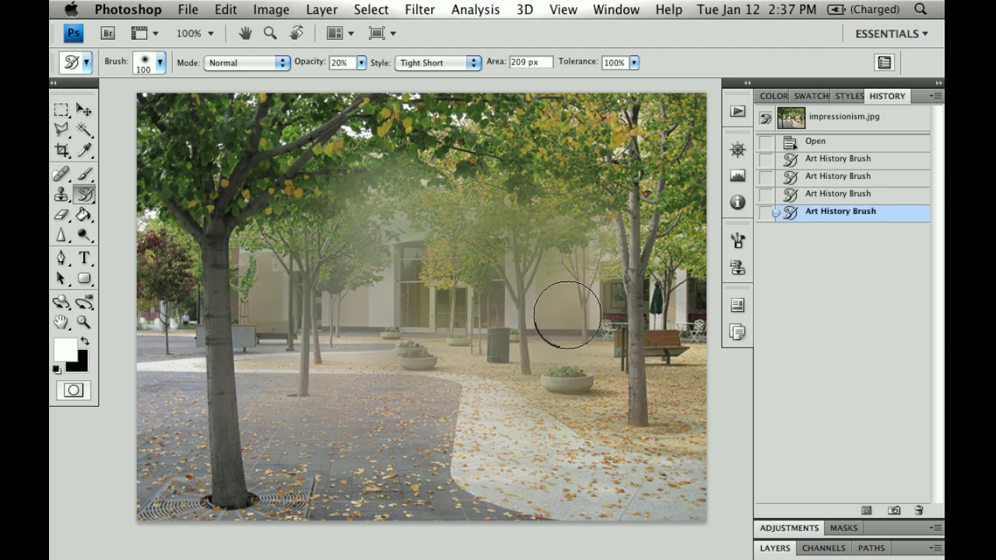
{"action": "left_click", "coordinate": [827, 146]}
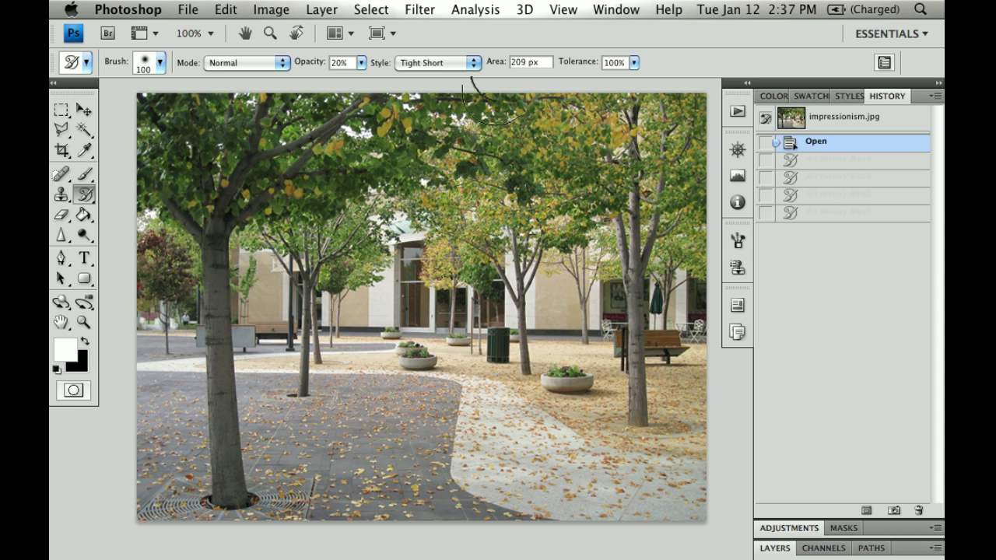
Configure the Art History Brush with 500 px area, 0% tolerance, 100% opacity, 10 px diameter and the Tight Medium style.
{"action": "left_click_drag", "start_coordinate": [496, 68], "coordinate": [778, 89]}
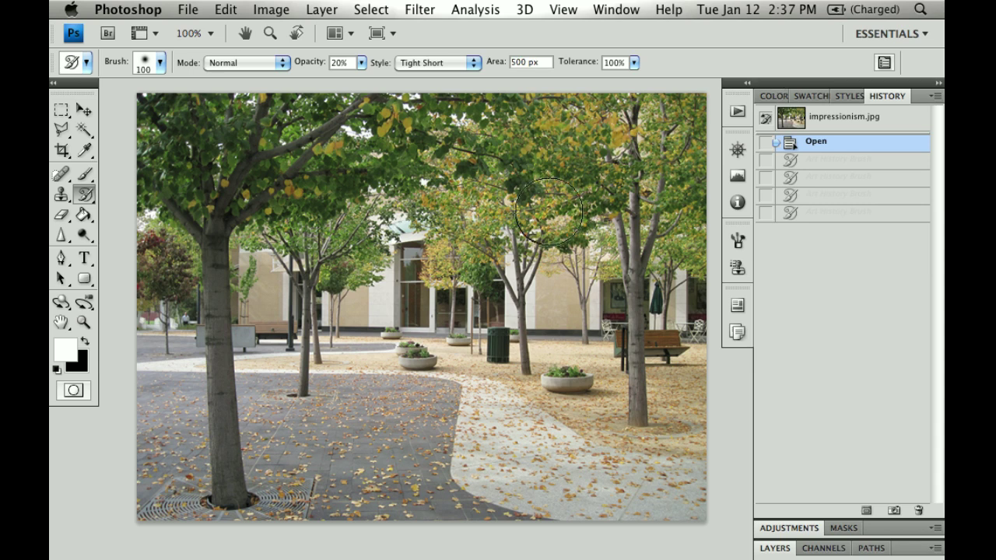
{"action": "mouse_move", "coordinate": [586, 69]}
{"action": "left_mouse_down"}
{"action": "mouse_move", "coordinate": [349, 76]}
{"action": "mouse_move", "coordinate": [323, 63]}
{"action": "mouse_move", "coordinate": [525, 44]}
{"action": "left_mouse_up"}
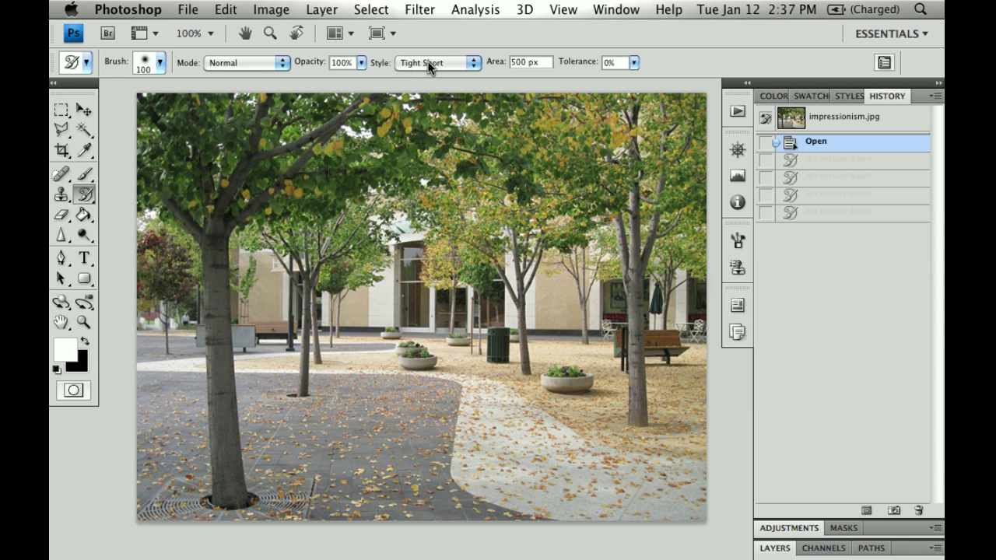
{"action": "left_click", "coordinate": [160, 65]}
{"action": "left_click", "coordinate": [208, 91]}
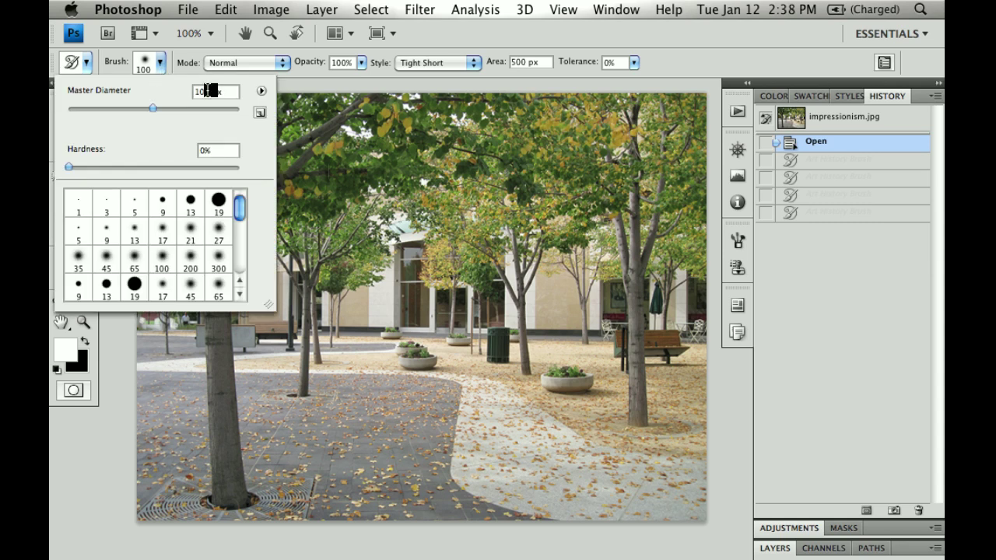
{"action": "key", "text": "BackSpace"}
{"action": "left_click", "coordinate": [486, 176]}
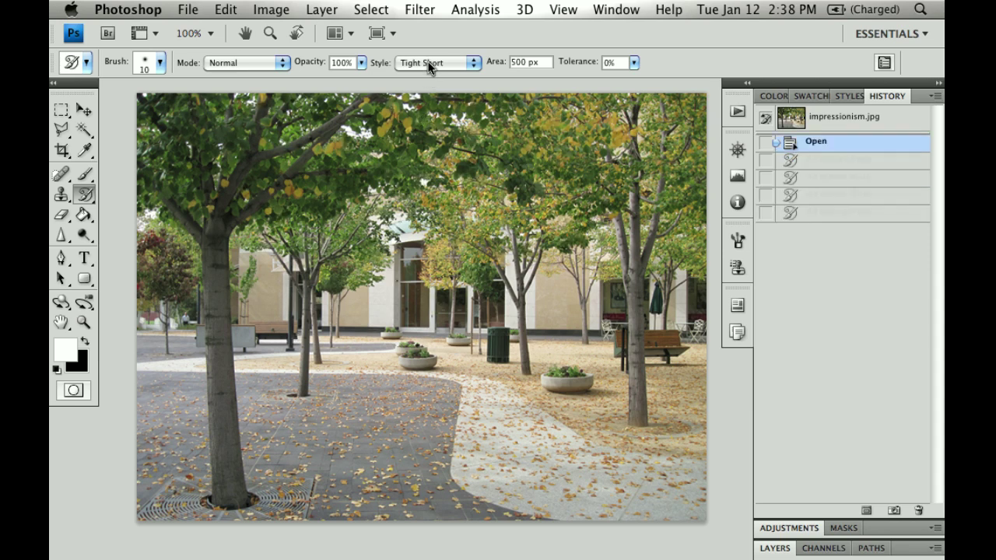
{"action": "left_click", "coordinate": [436, 62]}
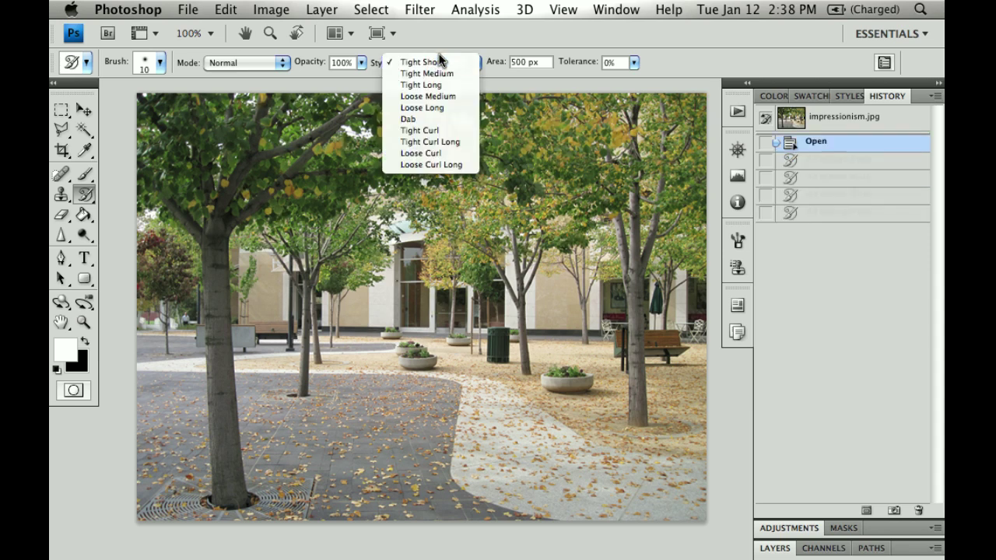
{"action": "left_click", "coordinate": [442, 74]}
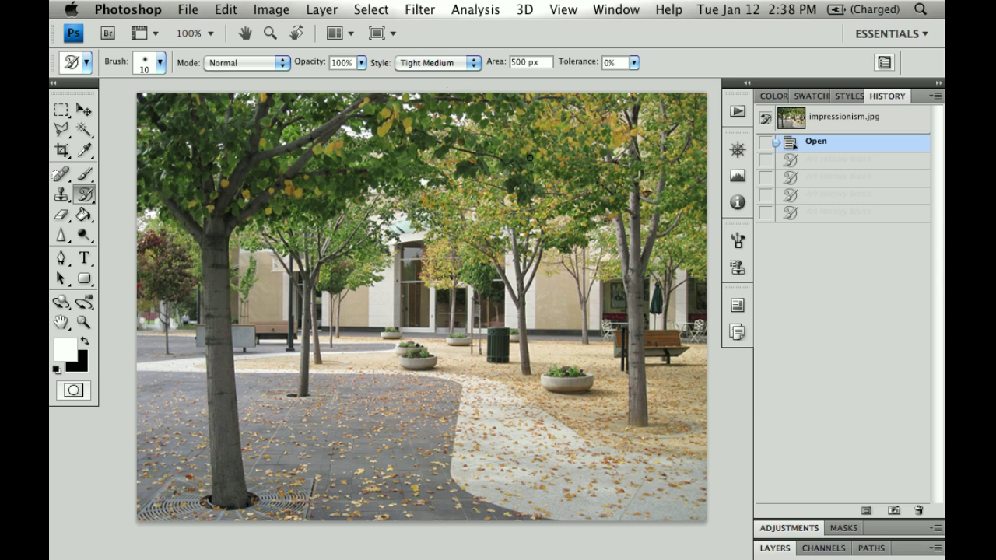
Paint over the whole photo in successive passes, reducing the brush size to 8, 3 and finally 1 px to restore detail.
{"action": "mouse_move", "coordinate": [193, 139]}
{"action": "left_mouse_down"}
{"action": "mouse_move", "coordinate": [576, 203]}
{"action": "mouse_move", "coordinate": [436, 296]}
{"action": "mouse_move", "coordinate": [563, 289]}
{"action": "mouse_move", "coordinate": [219, 403]}
{"action": "mouse_move", "coordinate": [156, 463]}
{"action": "mouse_move", "coordinate": [467, 467]}
{"action": "mouse_move", "coordinate": [489, 387]}
{"action": "mouse_move", "coordinate": [622, 381]}
{"action": "mouse_move", "coordinate": [545, 327]}
{"action": "mouse_move", "coordinate": [592, 226]}
{"action": "mouse_move", "coordinate": [312, 233]}
{"action": "mouse_move", "coordinate": [268, 498]}
{"action": "mouse_move", "coordinate": [660, 415]}
{"action": "mouse_move", "coordinate": [614, 457]}
{"action": "mouse_move", "coordinate": [193, 500]}
{"action": "mouse_move", "coordinate": [151, 515]}
{"action": "mouse_move", "coordinate": [171, 530]}
{"action": "mouse_move", "coordinate": [257, 366]}
{"action": "mouse_move", "coordinate": [429, 241]}
{"action": "mouse_move", "coordinate": [246, 210]}
{"action": "mouse_move", "coordinate": [273, 327]}
{"action": "mouse_move", "coordinate": [280, 307]}
{"action": "left_mouse_up"}
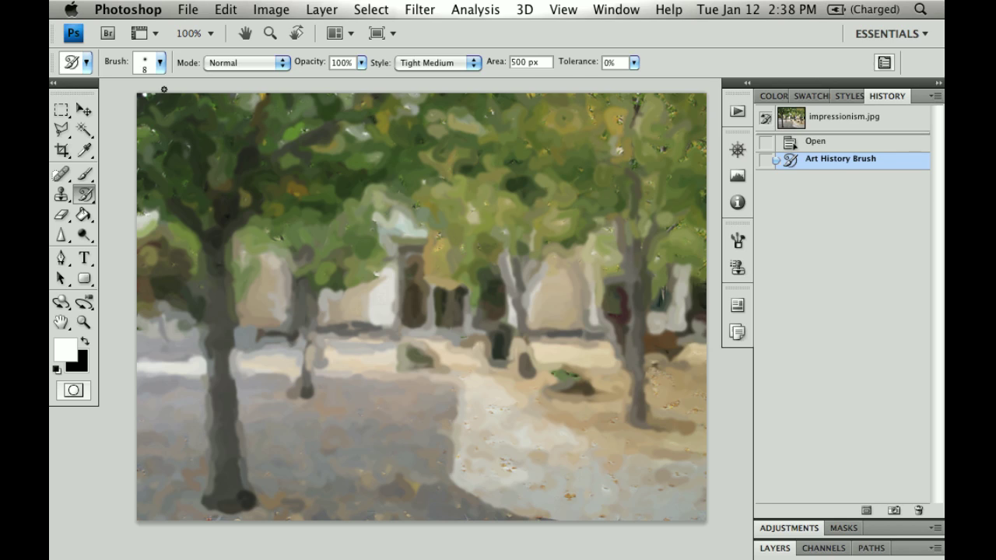
{"action": "mouse_move", "coordinate": [613, 138]}
{"action": "left_mouse_down"}
{"action": "mouse_move", "coordinate": [615, 166]}
{"action": "mouse_move", "coordinate": [416, 177]}
{"action": "mouse_move", "coordinate": [258, 142]}
{"action": "mouse_move", "coordinate": [276, 394]}
{"action": "mouse_move", "coordinate": [630, 468]}
{"action": "mouse_move", "coordinate": [472, 281]}
{"action": "mouse_move", "coordinate": [493, 434]}
{"action": "mouse_move", "coordinate": [408, 194]}
{"action": "mouse_move", "coordinate": [383, 158]}
{"action": "mouse_move", "coordinate": [338, 200]}
{"action": "mouse_move", "coordinate": [587, 240]}
{"action": "mouse_move", "coordinate": [558, 166]}
{"action": "mouse_move", "coordinate": [546, 398]}
{"action": "mouse_move", "coordinate": [526, 341]}
{"action": "mouse_move", "coordinate": [289, 423]}
{"action": "mouse_move", "coordinate": [339, 408]}
{"action": "mouse_move", "coordinate": [164, 318]}
{"action": "mouse_move", "coordinate": [316, 396]}
{"action": "mouse_move", "coordinate": [222, 174]}
{"action": "mouse_move", "coordinate": [654, 255]}
{"action": "mouse_move", "coordinate": [436, 405]}
{"action": "mouse_move", "coordinate": [276, 319]}
{"action": "mouse_move", "coordinate": [402, 423]}
{"action": "mouse_move", "coordinate": [143, 446]}
{"action": "mouse_move", "coordinate": [243, 278]}
{"action": "mouse_move", "coordinate": [171, 243]}
{"action": "mouse_move", "coordinate": [341, 217]}
{"action": "mouse_move", "coordinate": [311, 234]}
{"action": "left_mouse_up"}
{"action": "key", "text": "bracketleft"}
{"action": "key", "text": "bracketleft"}
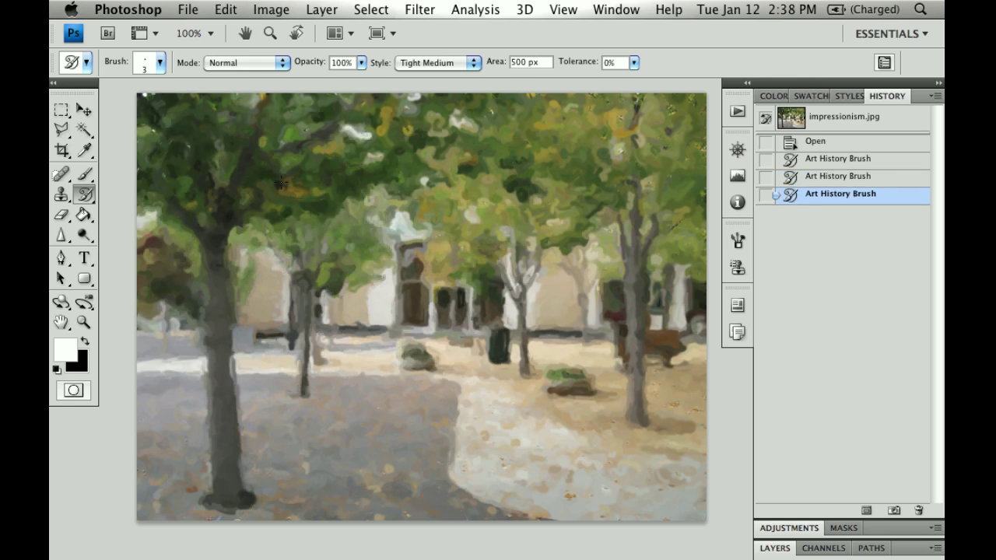
{"action": "mouse_move", "coordinate": [531, 231]}
{"action": "left_mouse_down"}
{"action": "mouse_move", "coordinate": [507, 338]}
{"action": "mouse_move", "coordinate": [520, 250]}
{"action": "mouse_move", "coordinate": [430, 429]}
{"action": "mouse_move", "coordinate": [592, 405]}
{"action": "mouse_move", "coordinate": [278, 474]}
{"action": "mouse_move", "coordinate": [350, 408]}
{"action": "mouse_move", "coordinate": [147, 459]}
{"action": "mouse_move", "coordinate": [259, 472]}
{"action": "mouse_move", "coordinate": [156, 443]}
{"action": "mouse_move", "coordinate": [222, 348]}
{"action": "mouse_move", "coordinate": [177, 247]}
{"action": "mouse_move", "coordinate": [264, 259]}
{"action": "mouse_move", "coordinate": [184, 163]}
{"action": "mouse_move", "coordinate": [288, 118]}
{"action": "mouse_move", "coordinate": [601, 134]}
{"action": "mouse_move", "coordinate": [664, 195]}
{"action": "mouse_move", "coordinate": [559, 166]}
{"action": "mouse_move", "coordinate": [504, 306]}
{"action": "mouse_move", "coordinate": [566, 402]}
{"action": "mouse_move", "coordinate": [525, 346]}
{"action": "mouse_move", "coordinate": [500, 434]}
{"action": "mouse_move", "coordinate": [569, 466]}
{"action": "mouse_move", "coordinate": [243, 425]}
{"action": "mouse_move", "coordinate": [206, 476]}
{"action": "left_mouse_up"}
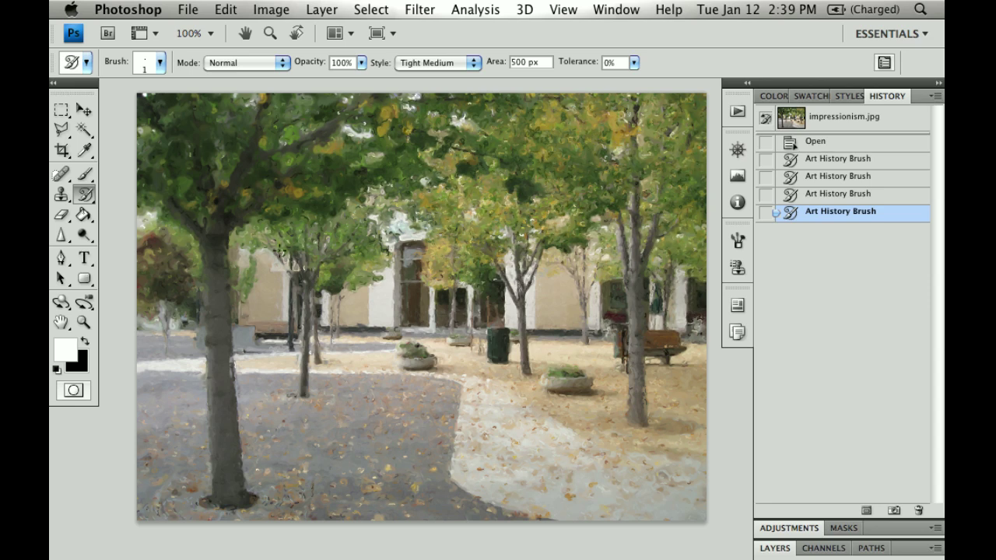
{"action": "left_click", "coordinate": [535, 374]}
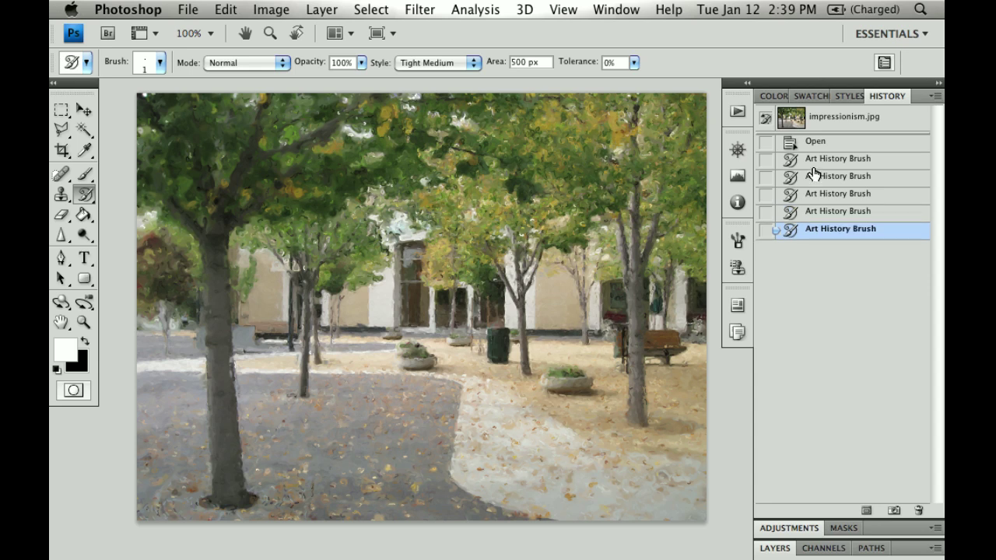
Save a history snapshot of the painted version and return to the original impressionism.jpg snapshot.
{"action": "left_click", "coordinate": [894, 509]}
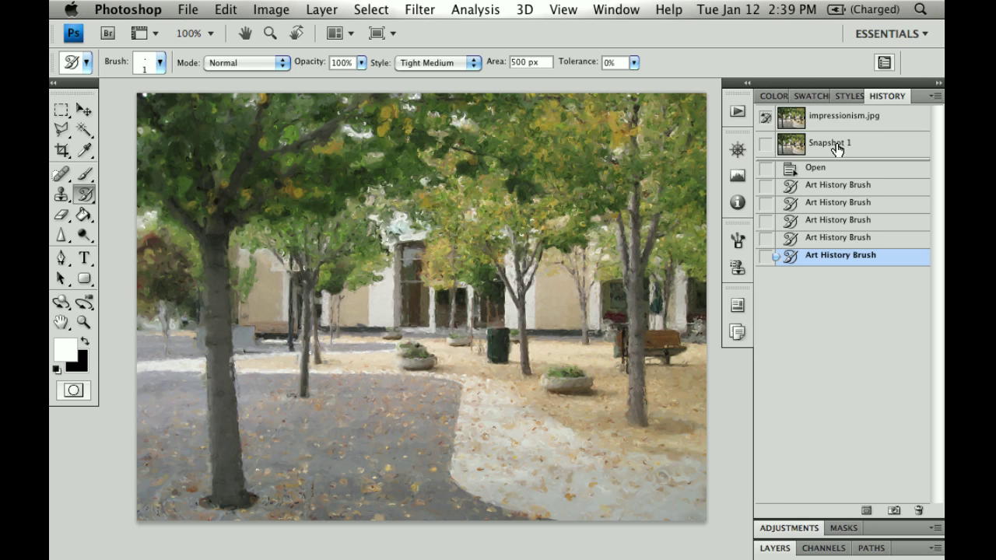
{"action": "left_click", "coordinate": [806, 152]}
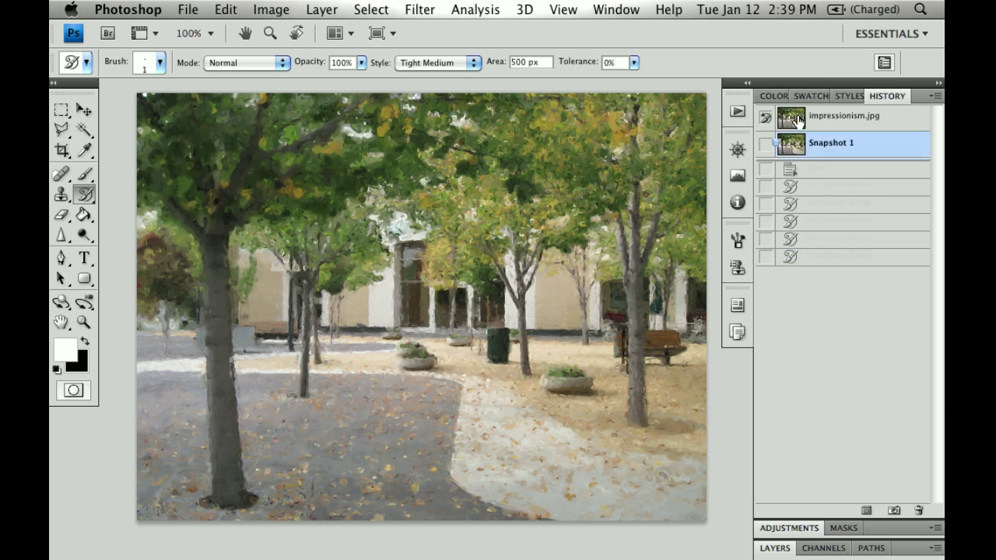
{"action": "left_click", "coordinate": [799, 119]}
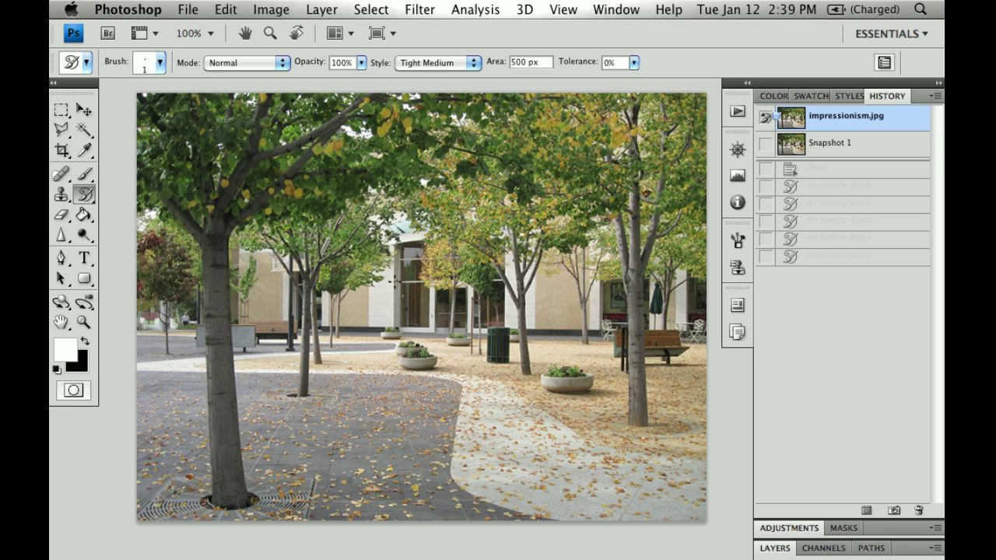
Repaint the whole photo in the Loose Curl Long style, going from a 10 px brush through 7 px down to 1 px.
{"action": "left_click", "coordinate": [448, 66]}
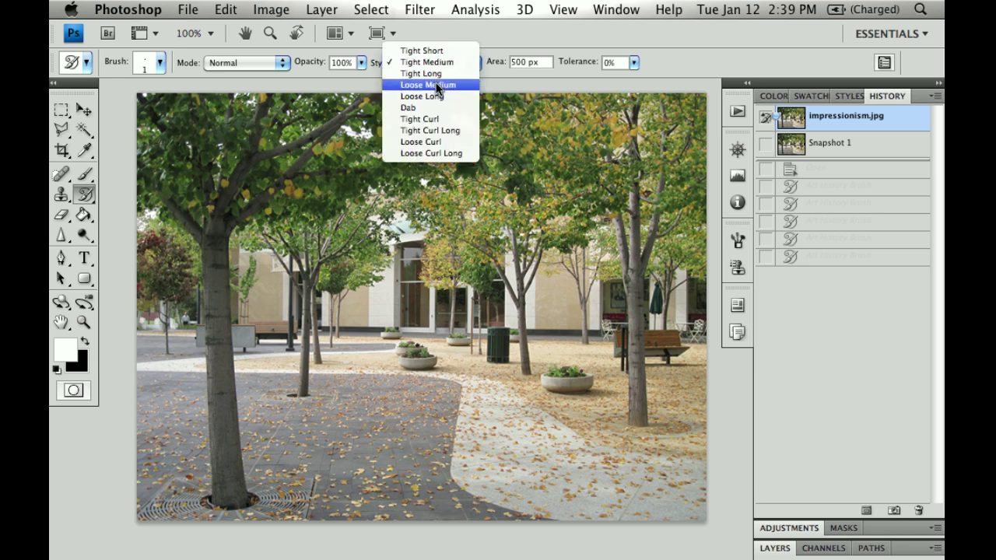
{"action": "left_click", "coordinate": [433, 153]}
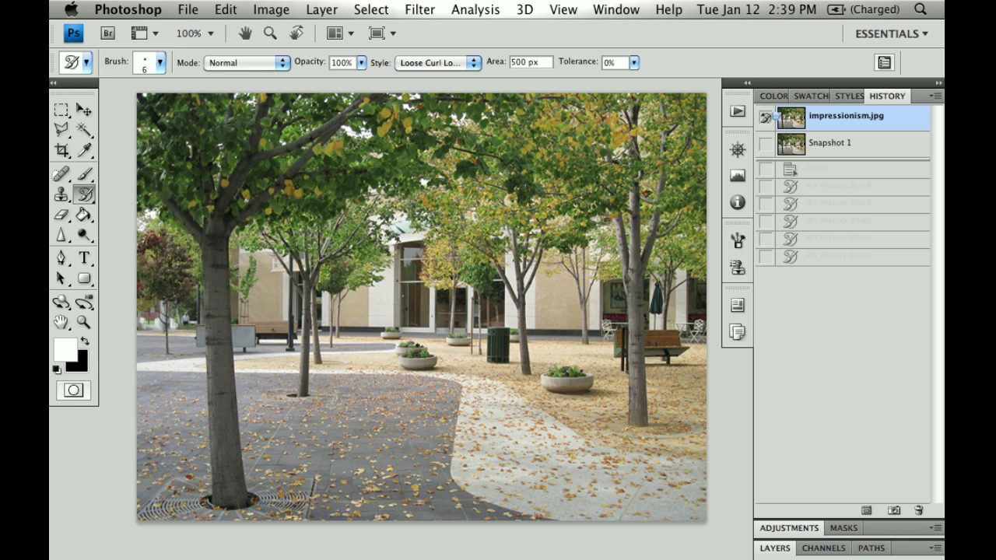
{"action": "mouse_move", "coordinate": [209, 169]}
{"action": "left_mouse_down"}
{"action": "mouse_move", "coordinate": [545, 234]}
{"action": "mouse_move", "coordinate": [483, 350]}
{"action": "mouse_move", "coordinate": [389, 311]}
{"action": "mouse_move", "coordinate": [417, 288]}
{"action": "mouse_move", "coordinate": [233, 327]}
{"action": "mouse_move", "coordinate": [374, 249]}
{"action": "mouse_move", "coordinate": [592, 265]}
{"action": "mouse_move", "coordinate": [687, 181]}
{"action": "mouse_move", "coordinate": [436, 420]}
{"action": "mouse_move", "coordinate": [312, 373]}
{"action": "mouse_move", "coordinate": [257, 327]}
{"action": "mouse_move", "coordinate": [334, 239]}
{"action": "mouse_move", "coordinate": [530, 256]}
{"action": "mouse_move", "coordinate": [327, 171]}
{"action": "mouse_move", "coordinate": [202, 233]}
{"action": "mouse_move", "coordinate": [436, 109]}
{"action": "mouse_move", "coordinate": [560, 312]}
{"action": "mouse_move", "coordinate": [600, 435]}
{"action": "mouse_move", "coordinate": [351, 420]}
{"action": "mouse_move", "coordinate": [454, 267]}
{"action": "left_mouse_up"}
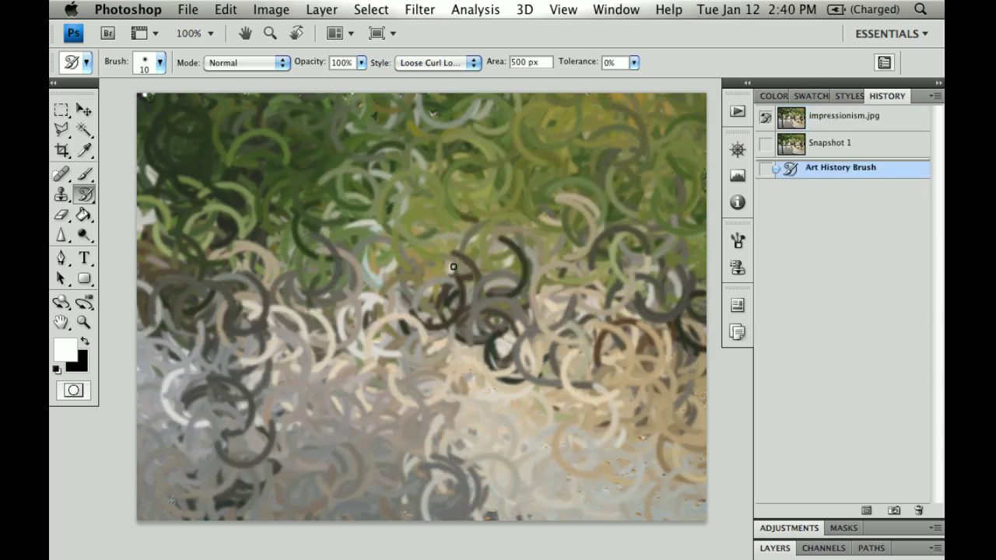
{"action": "mouse_move", "coordinate": [271, 121]}
{"action": "left_mouse_down"}
{"action": "mouse_move", "coordinate": [513, 137]}
{"action": "mouse_move", "coordinate": [610, 266]}
{"action": "mouse_move", "coordinate": [419, 459]}
{"action": "mouse_move", "coordinate": [295, 334]}
{"action": "mouse_move", "coordinate": [228, 200]}
{"action": "mouse_move", "coordinate": [460, 197]}
{"action": "left_mouse_up"}
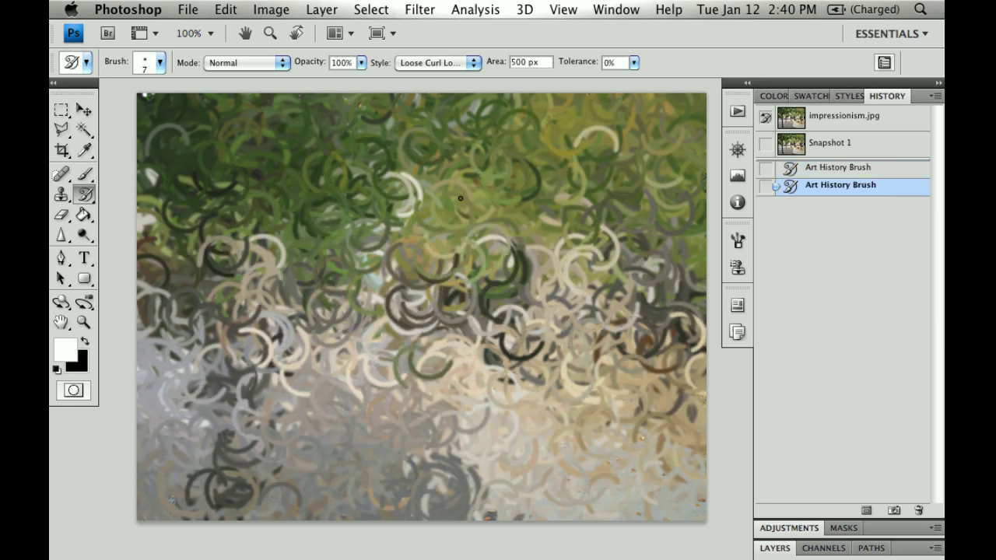
{"action": "mouse_move", "coordinate": [150, 156]}
{"action": "left_mouse_down"}
{"action": "mouse_move", "coordinate": [312, 234]}
{"action": "mouse_move", "coordinate": [498, 351]}
{"action": "mouse_move", "coordinate": [443, 474]}
{"action": "mouse_move", "coordinate": [281, 492]}
{"action": "mouse_move", "coordinate": [218, 420]}
{"action": "mouse_move", "coordinate": [351, 273]}
{"action": "mouse_move", "coordinate": [569, 505]}
{"action": "mouse_move", "coordinate": [163, 467]}
{"action": "mouse_move", "coordinate": [335, 226]}
{"action": "mouse_move", "coordinate": [301, 271]}
{"action": "mouse_move", "coordinate": [373, 241]}
{"action": "mouse_move", "coordinate": [545, 327]}
{"action": "mouse_move", "coordinate": [152, 476]}
{"action": "mouse_move", "coordinate": [589, 467]}
{"action": "mouse_move", "coordinate": [634, 434]}
{"action": "mouse_move", "coordinate": [652, 238]}
{"action": "mouse_move", "coordinate": [545, 327]}
{"action": "mouse_move", "coordinate": [638, 350]}
{"action": "left_mouse_up"}
{"action": "key", "text": "bracketleft"}
{"action": "key", "text": "bracketleft"}
{"action": "key", "text": "bracketleft"}
{"action": "mouse_move", "coordinate": [390, 288]}
{"action": "left_mouse_down"}
{"action": "mouse_move", "coordinate": [281, 327]}
{"action": "mouse_move", "coordinate": [269, 278]}
{"action": "mouse_move", "coordinate": [400, 249]}
{"action": "mouse_move", "coordinate": [390, 296]}
{"action": "mouse_move", "coordinate": [225, 381]}
{"action": "mouse_move", "coordinate": [257, 520]}
{"action": "mouse_move", "coordinate": [327, 436]}
{"action": "mouse_move", "coordinate": [405, 389]}
{"action": "mouse_move", "coordinate": [498, 405]}
{"action": "mouse_move", "coordinate": [563, 465]}
{"action": "mouse_move", "coordinate": [491, 450]}
{"action": "mouse_move", "coordinate": [585, 446]}
{"action": "mouse_move", "coordinate": [550, 467]}
{"action": "mouse_move", "coordinate": [576, 404]}
{"action": "mouse_move", "coordinate": [579, 284]}
{"action": "mouse_move", "coordinate": [623, 249]}
{"action": "mouse_move", "coordinate": [436, 257]}
{"action": "mouse_move", "coordinate": [559, 465]}
{"action": "mouse_move", "coordinate": [327, 409]}
{"action": "mouse_move", "coordinate": [390, 280]}
{"action": "mouse_move", "coordinate": [288, 303]}
{"action": "mouse_move", "coordinate": [334, 233]}
{"action": "mouse_move", "coordinate": [420, 171]}
{"action": "mouse_move", "coordinate": [420, 214]}
{"action": "mouse_move", "coordinate": [522, 295]}
{"action": "mouse_move", "coordinate": [689, 138]}
{"action": "mouse_move", "coordinate": [591, 257]}
{"action": "mouse_move", "coordinate": [530, 203]}
{"action": "mouse_move", "coordinate": [545, 257]}
{"action": "mouse_move", "coordinate": [315, 354]}
{"action": "mouse_move", "coordinate": [327, 358]}
{"action": "left_mouse_up"}
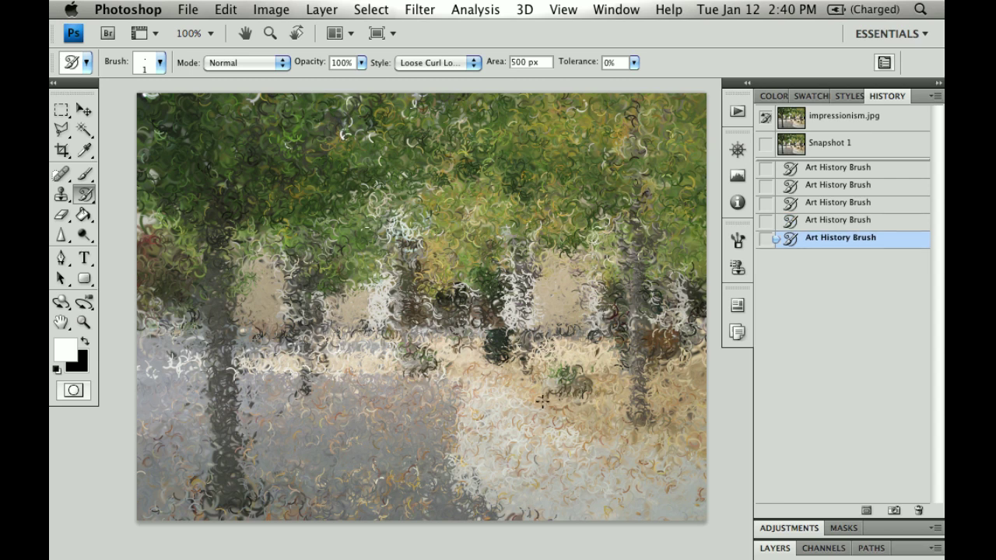
Switch the brush style to Tight Curl and paint another 1 px pass over the image.
{"action": "left_click", "coordinate": [420, 62]}
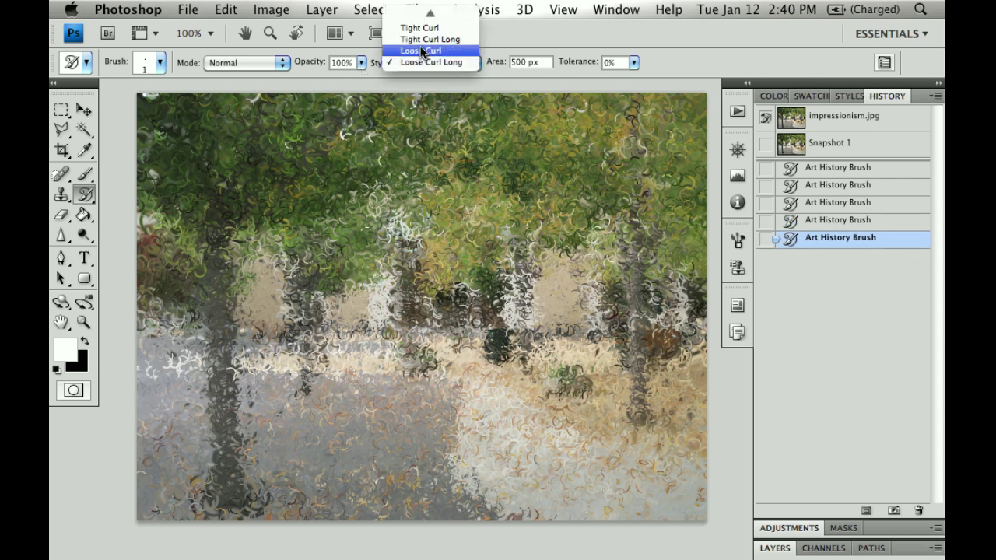
{"action": "left_click", "coordinate": [426, 83]}
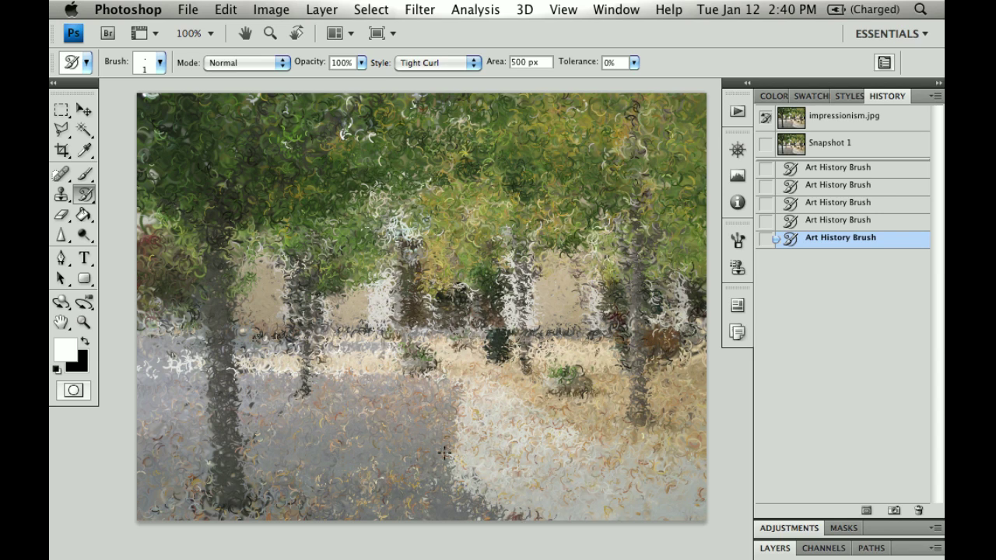
{"action": "left_click", "coordinate": [351, 399]}
Switch the brush style to Dab and paint over the image in several passes with 4 px and 7 px brushes.
{"action": "left_click", "coordinate": [421, 63]}
{"action": "left_click", "coordinate": [411, 51]}
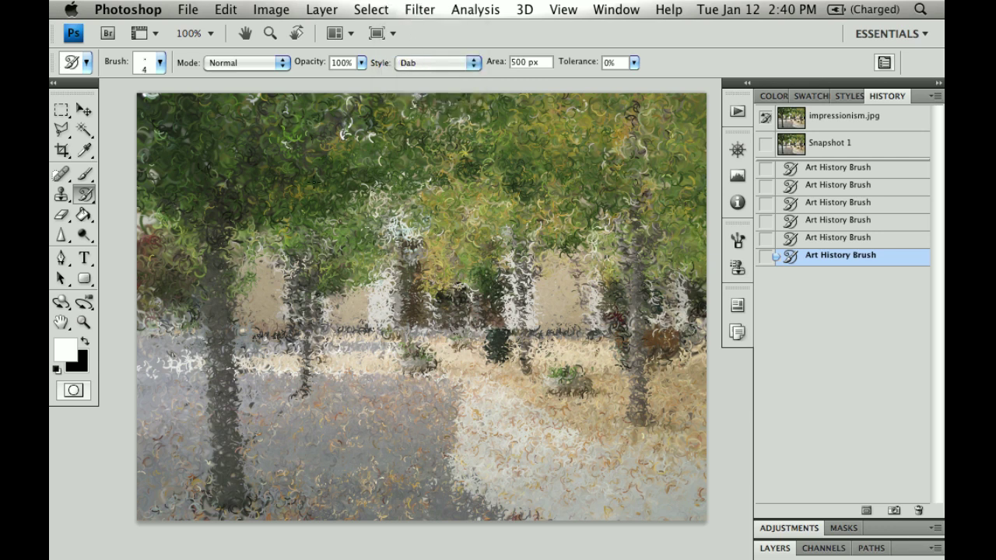
{"action": "left_click", "coordinate": [400, 253]}
{"action": "key", "text": "bracketright"}
{"action": "key", "text": "bracketright"}
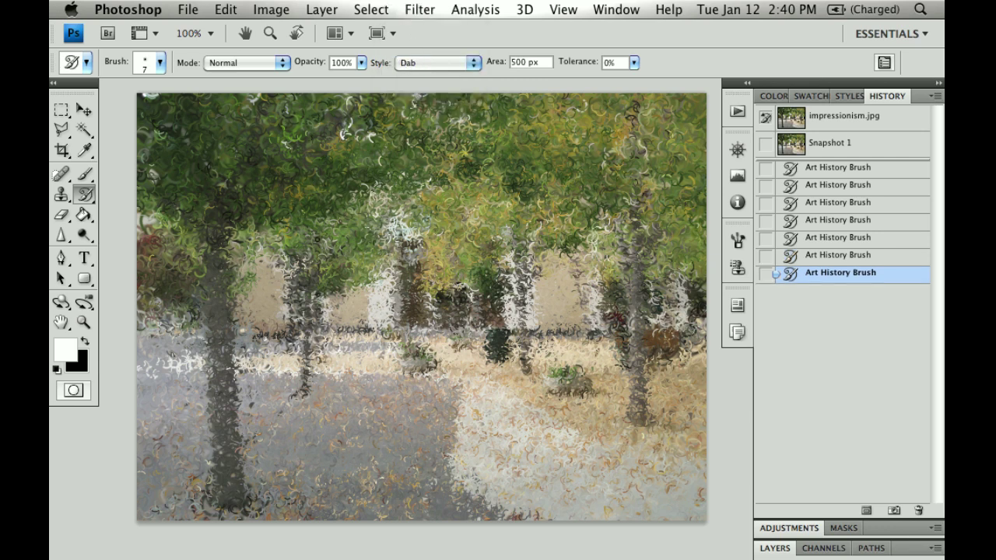
{"action": "left_click", "coordinate": [351, 264]}
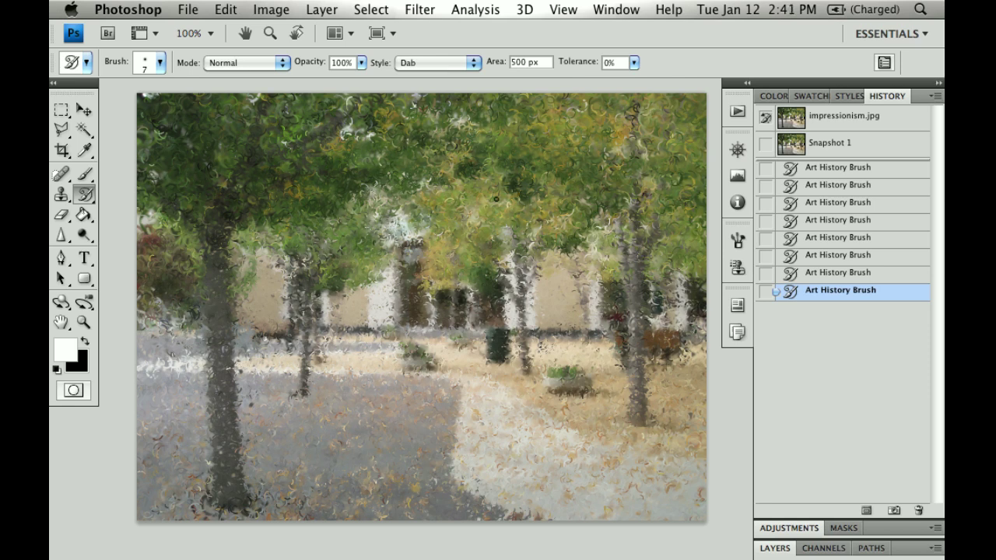
{"action": "left_click", "coordinate": [405, 99]}
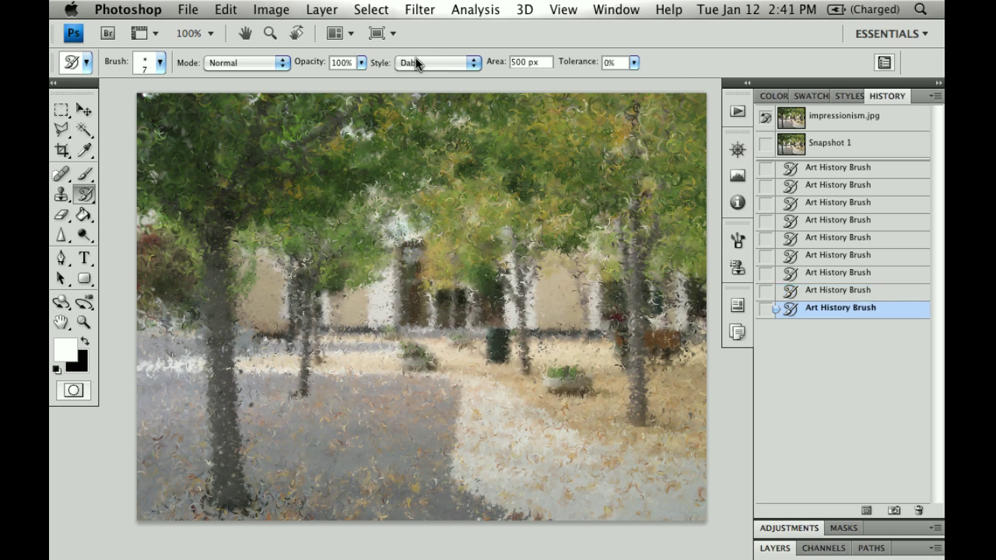
Switch the brush style to Loose Medium, undoing a 7 px trial stroke and repainting the image at 1 px instead.
{"action": "left_click", "coordinate": [416, 62]}
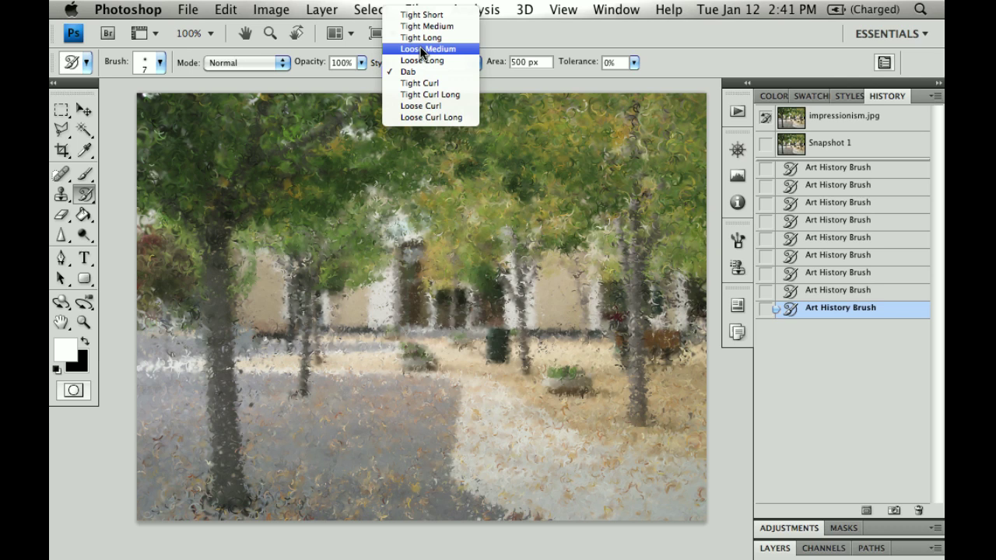
{"action": "left_click", "coordinate": [421, 50]}
{"action": "mouse_move", "coordinate": [594, 153]}
{"action": "left_mouse_down"}
{"action": "mouse_move", "coordinate": [543, 222]}
{"action": "mouse_move", "coordinate": [537, 290]}
{"action": "left_mouse_up"}
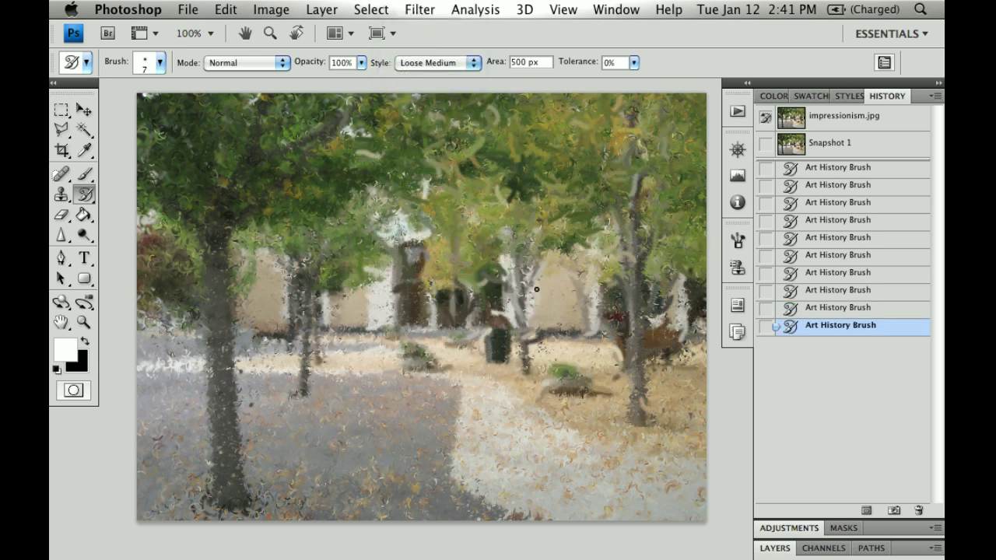
{"action": "key", "text": "super+z"}
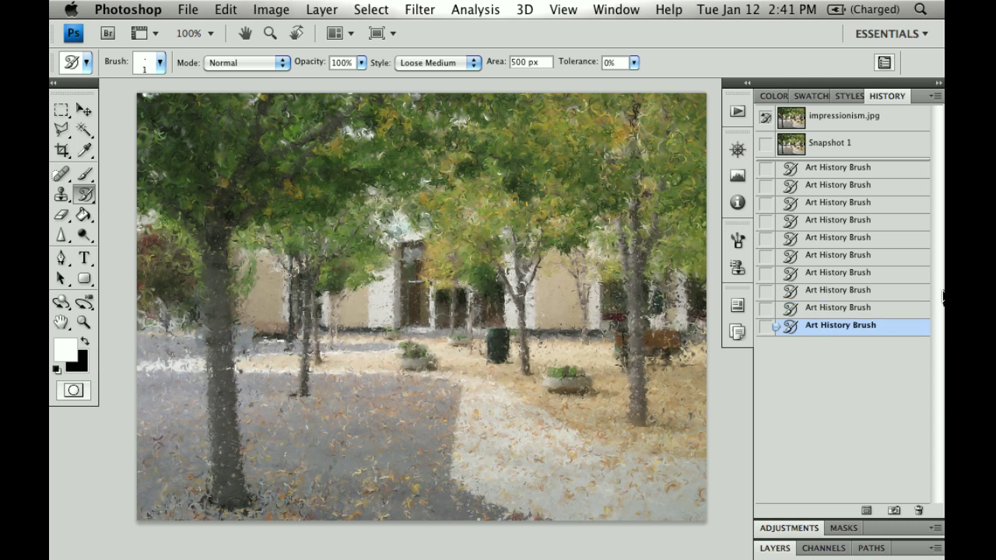
Save a history snapshot of the mixed-style painting and restore the original impressionism.jpg snapshot.
{"action": "left_click", "coordinate": [894, 511]}
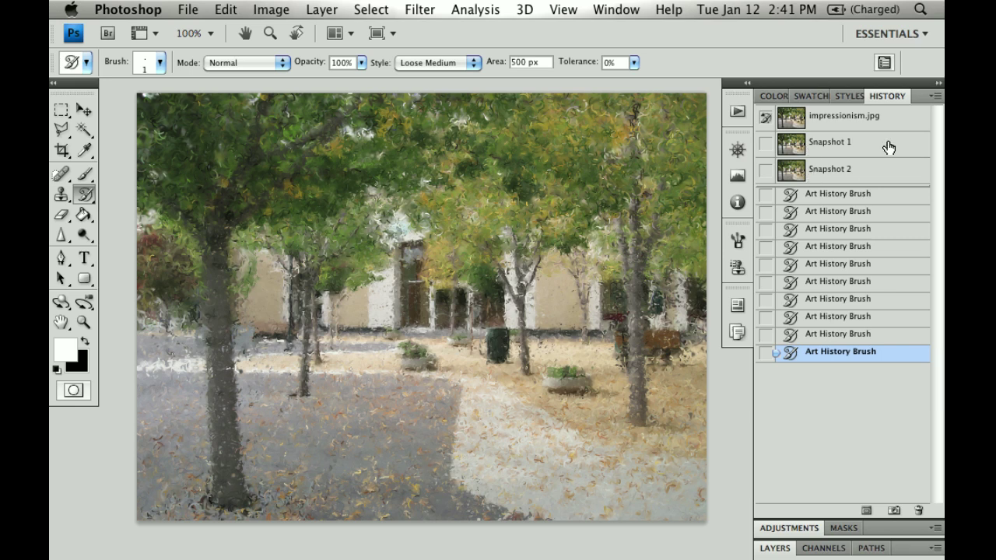
{"action": "left_click", "coordinate": [821, 118]}
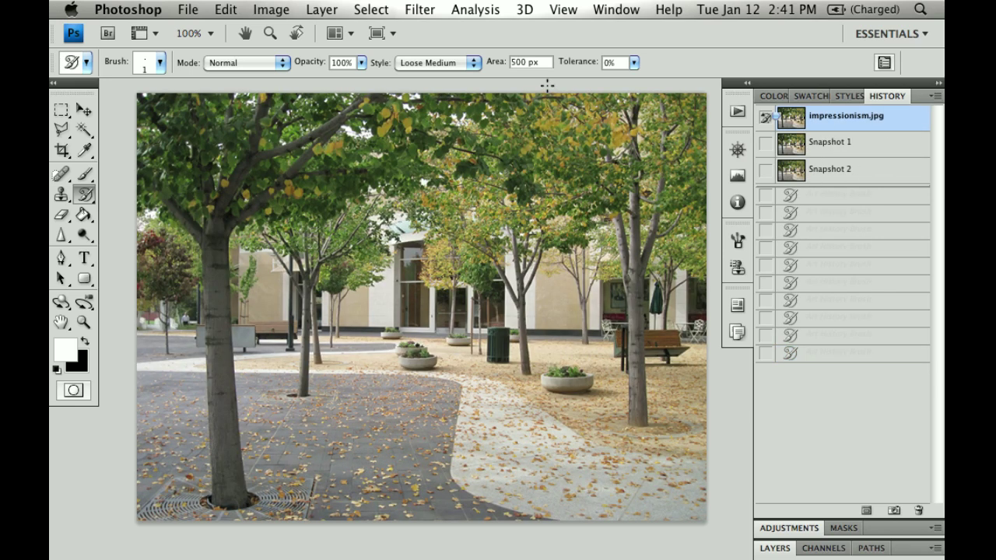
Repaint the whole photo in the Loose Medium style, reducing the brush from 9 px through 7 and 4 px down to 1 px.
{"action": "left_click", "coordinate": [464, 63]}
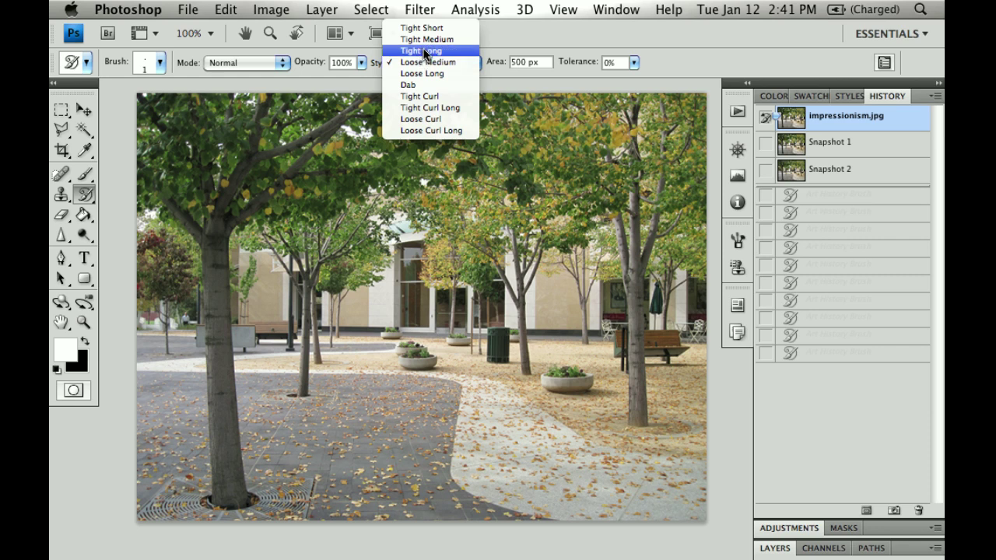
{"action": "left_click", "coordinate": [428, 63]}
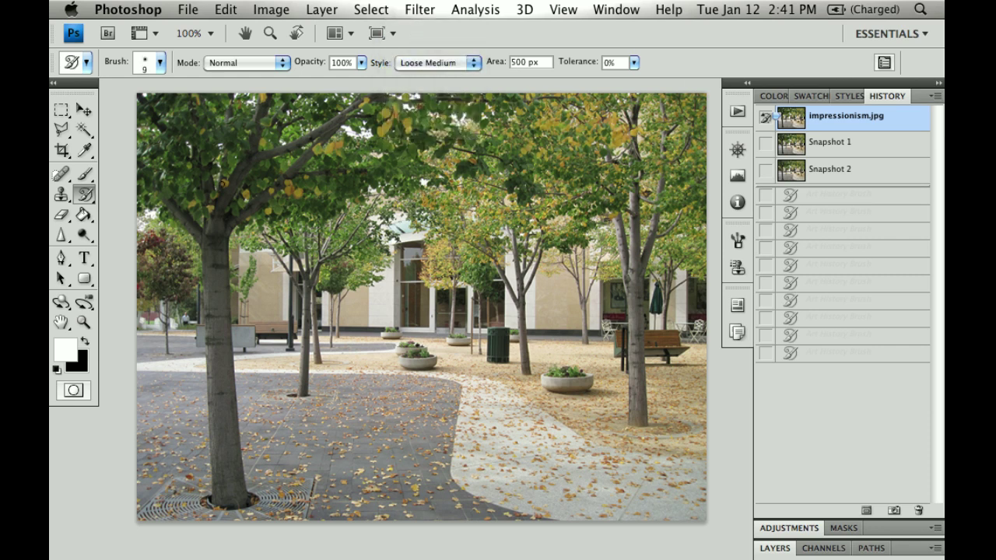
{"action": "mouse_move", "coordinate": [180, 154]}
{"action": "left_mouse_down"}
{"action": "mouse_move", "coordinate": [273, 339]}
{"action": "mouse_move", "coordinate": [627, 402]}
{"action": "mouse_move", "coordinate": [445, 397]}
{"action": "mouse_move", "coordinate": [534, 128]}
{"action": "mouse_move", "coordinate": [514, 334]}
{"action": "mouse_move", "coordinate": [387, 303]}
{"action": "mouse_move", "coordinate": [223, 542]}
{"action": "mouse_move", "coordinate": [362, 375]}
{"action": "mouse_move", "coordinate": [513, 311]}
{"action": "mouse_move", "coordinate": [337, 246]}
{"action": "left_mouse_up"}
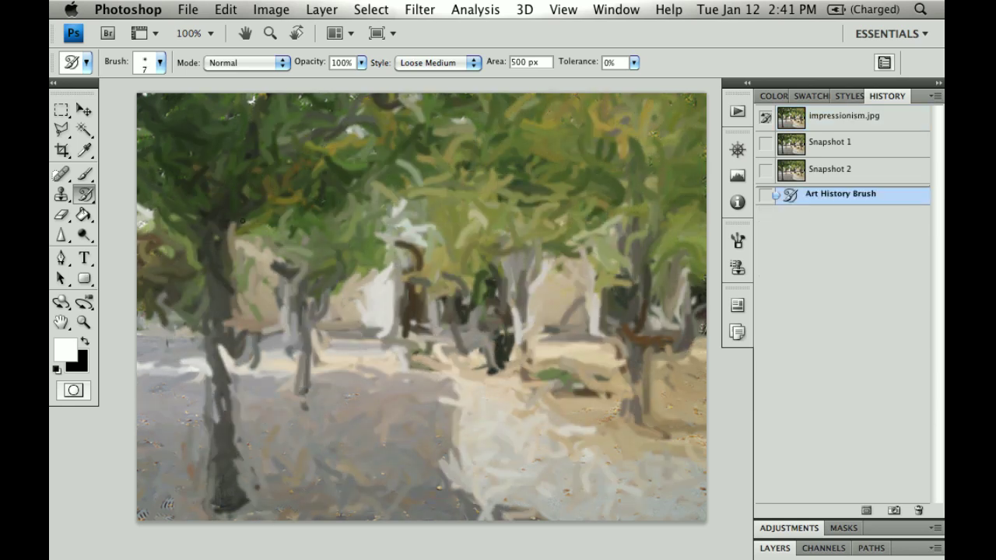
{"action": "mouse_move", "coordinate": [206, 144]}
{"action": "left_mouse_down"}
{"action": "mouse_move", "coordinate": [342, 265]}
{"action": "mouse_move", "coordinate": [483, 312]}
{"action": "mouse_move", "coordinate": [374, 296]}
{"action": "mouse_move", "coordinate": [353, 395]}
{"action": "mouse_move", "coordinate": [514, 257]}
{"action": "mouse_move", "coordinate": [463, 249]}
{"action": "left_mouse_up"}
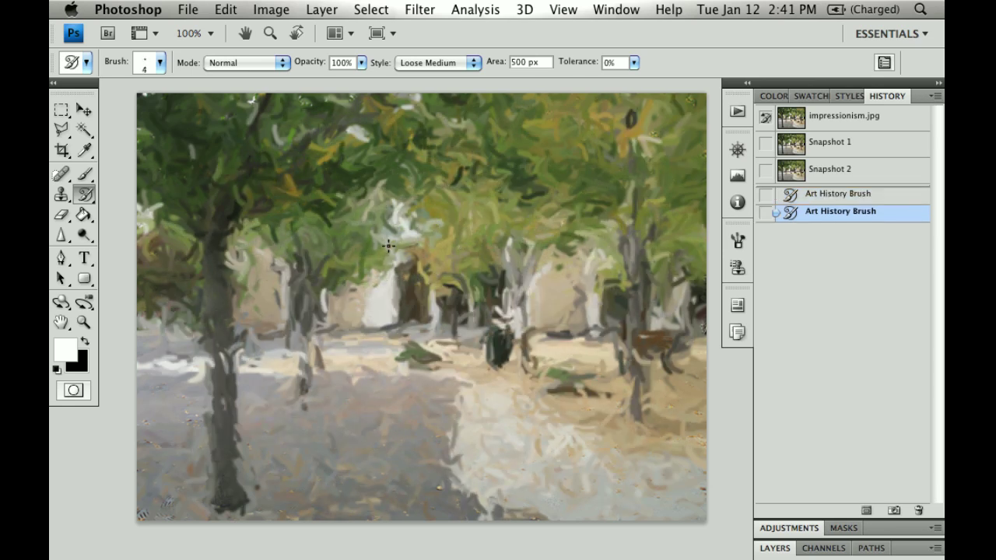
{"action": "mouse_move", "coordinate": [216, 148]}
{"action": "left_mouse_down"}
{"action": "mouse_move", "coordinate": [565, 172]}
{"action": "mouse_move", "coordinate": [598, 261]}
{"action": "mouse_move", "coordinate": [756, 299]}
{"action": "mouse_move", "coordinate": [464, 290]}
{"action": "mouse_move", "coordinate": [499, 471]}
{"action": "mouse_move", "coordinate": [531, 349]}
{"action": "mouse_move", "coordinate": [230, 347]}
{"action": "mouse_move", "coordinate": [316, 459]}
{"action": "mouse_move", "coordinate": [345, 339]}
{"action": "mouse_move", "coordinate": [175, 453]}
{"action": "mouse_move", "coordinate": [369, 304]}
{"action": "mouse_move", "coordinate": [197, 173]}
{"action": "mouse_move", "coordinate": [469, 273]}
{"action": "mouse_move", "coordinate": [417, 110]}
{"action": "mouse_move", "coordinate": [660, 244]}
{"action": "mouse_move", "coordinate": [673, 160]}
{"action": "mouse_move", "coordinate": [640, 476]}
{"action": "mouse_move", "coordinate": [489, 327]}
{"action": "mouse_move", "coordinate": [434, 400]}
{"action": "mouse_move", "coordinate": [544, 467]}
{"action": "mouse_move", "coordinate": [278, 276]}
{"action": "mouse_move", "coordinate": [168, 369]}
{"action": "left_mouse_up"}
{"action": "key", "text": "bracketleft"}
{"action": "mouse_move", "coordinate": [246, 153]}
{"action": "left_mouse_down"}
{"action": "mouse_move", "coordinate": [578, 451]}
{"action": "mouse_move", "coordinate": [439, 401]}
{"action": "mouse_move", "coordinate": [474, 434]}
{"action": "mouse_move", "coordinate": [192, 445]}
{"action": "left_mouse_up"}
{"action": "mouse_move", "coordinate": [254, 507]}
{"action": "left_mouse_down"}
{"action": "mouse_move", "coordinate": [157, 484]}
{"action": "mouse_move", "coordinate": [218, 467]}
{"action": "mouse_move", "coordinate": [311, 326]}
{"action": "mouse_move", "coordinate": [351, 311]}
{"action": "left_mouse_up"}
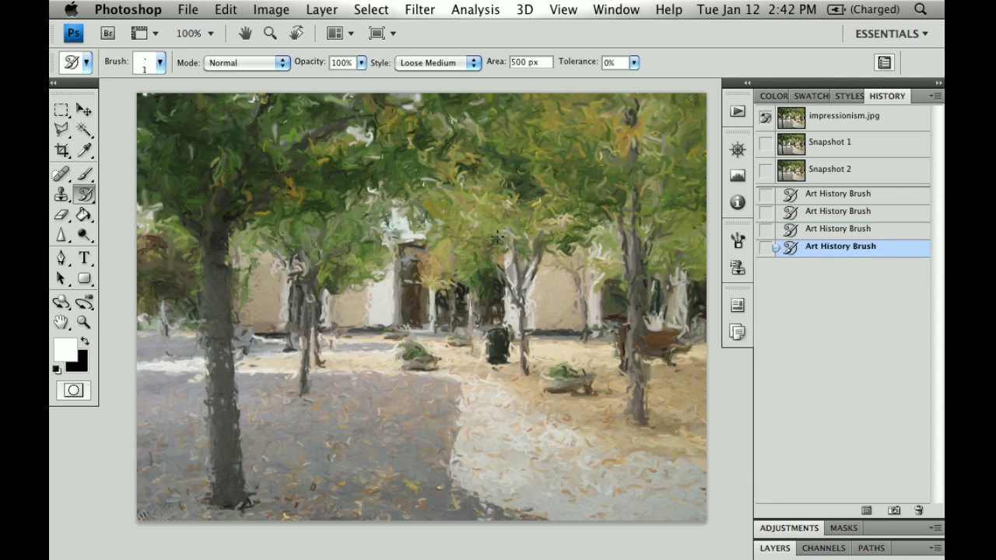
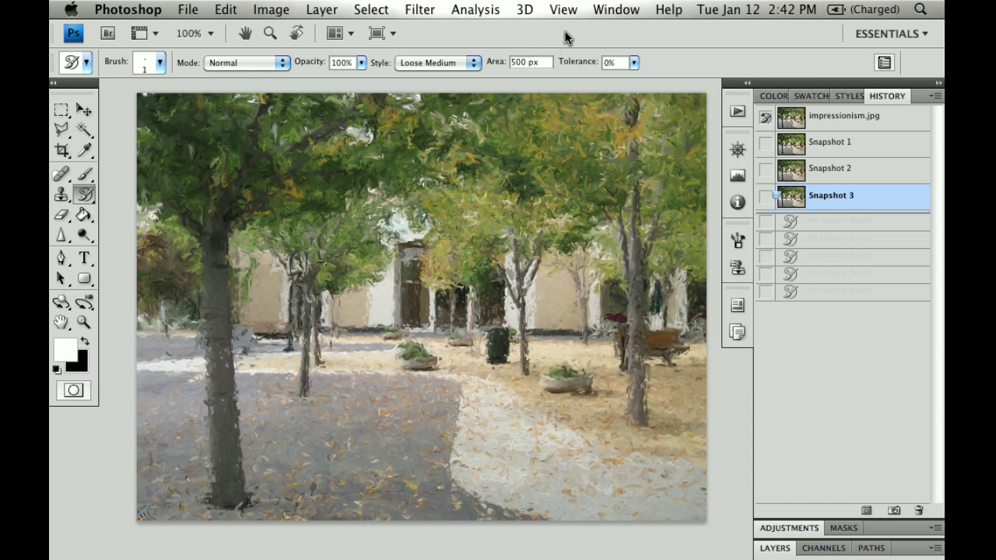
Tile all open images in a grid with the panels hidden to compare the painting with the reference paintings, and return to the single-image view.
{"action": "left_click", "coordinate": [347, 32]}
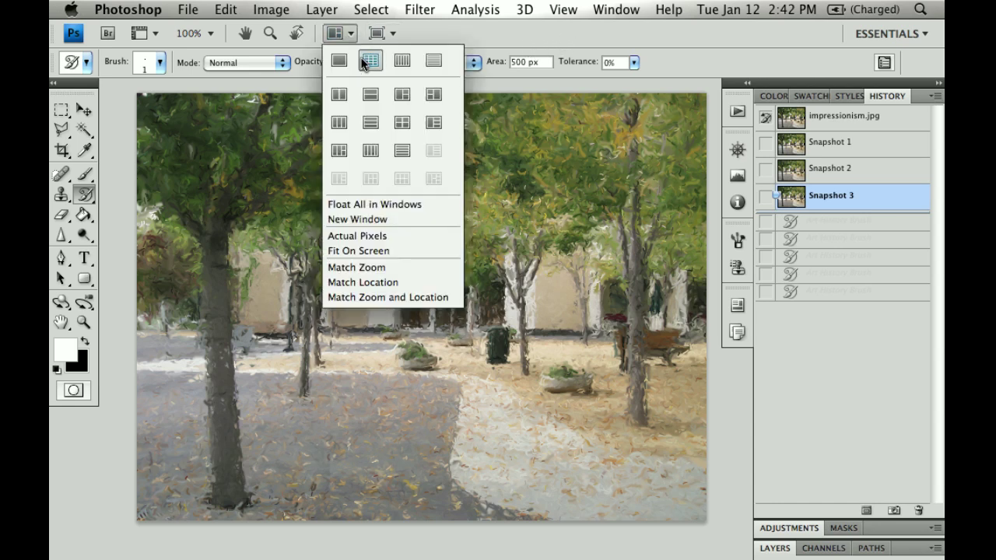
{"action": "left_click", "coordinate": [370, 60]}
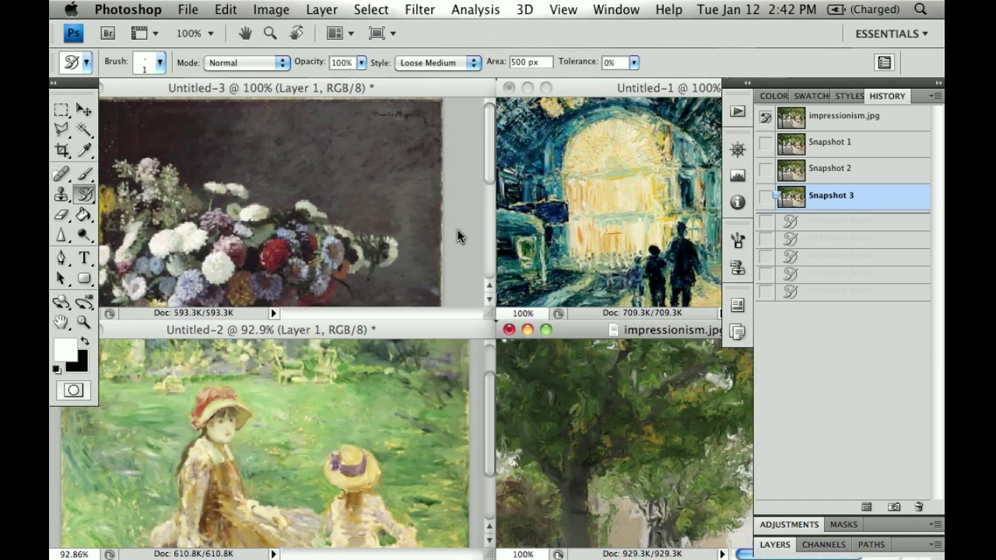
{"action": "key", "text": "Tab"}
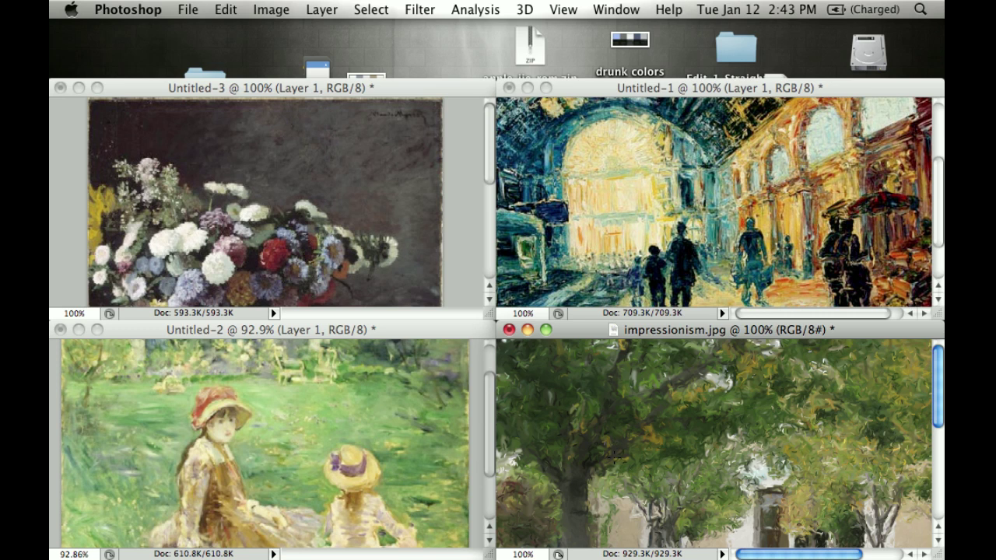
{"action": "key", "text": "f"}
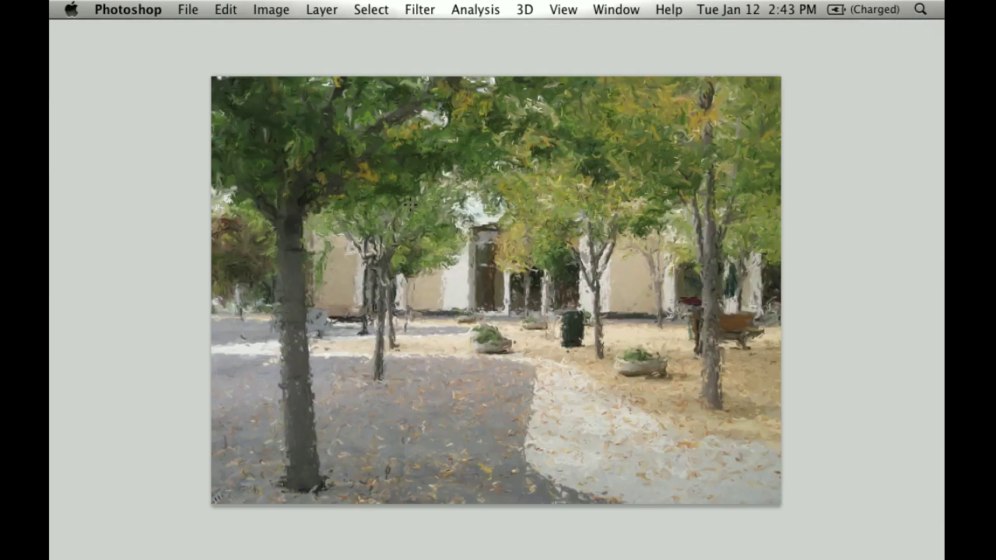
{"action": "key", "text": "Tab"}
{"action": "left_click_drag", "start_coordinate": [529, 296], "coordinate": [456, 280]}
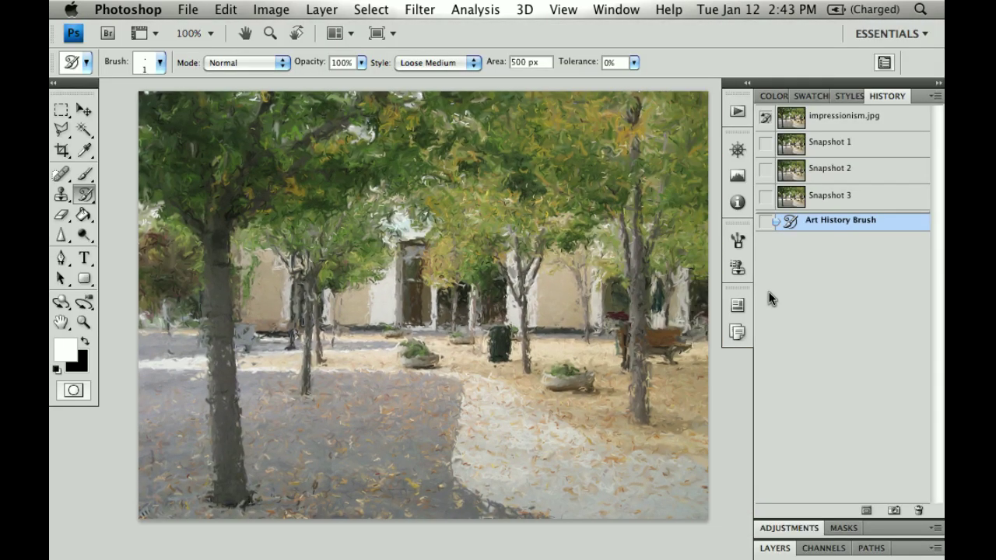
Duplicate the Background layer and apply the Cutout filter to the copy with 8 levels, edge simplicity 0 and edge fidelity 3.
{"action": "left_click", "coordinate": [775, 549]}
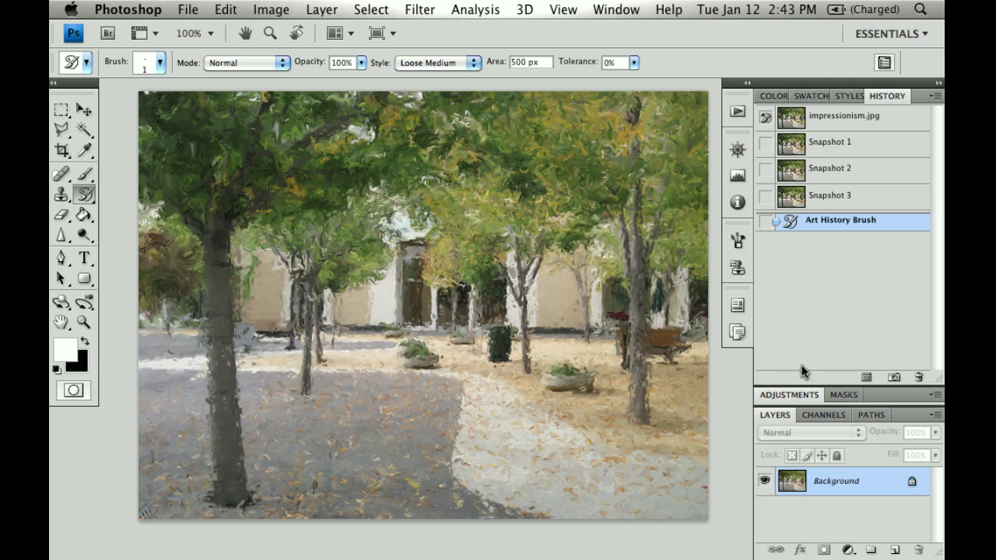
{"action": "left_click_drag", "start_coordinate": [867, 485], "coordinate": [895, 549]}
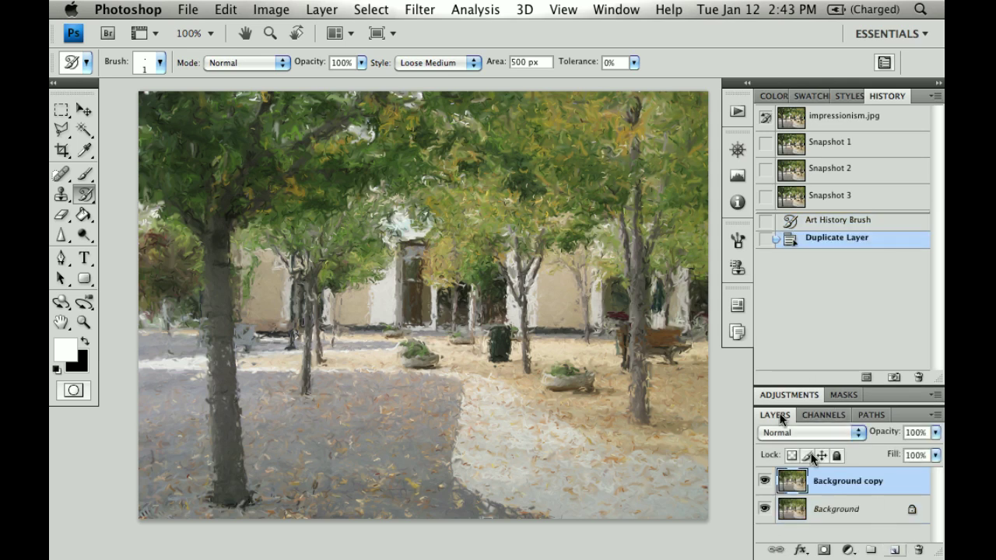
{"action": "left_click", "coordinate": [422, 9]}
{"action": "mouse_move", "coordinate": [467, 170]}
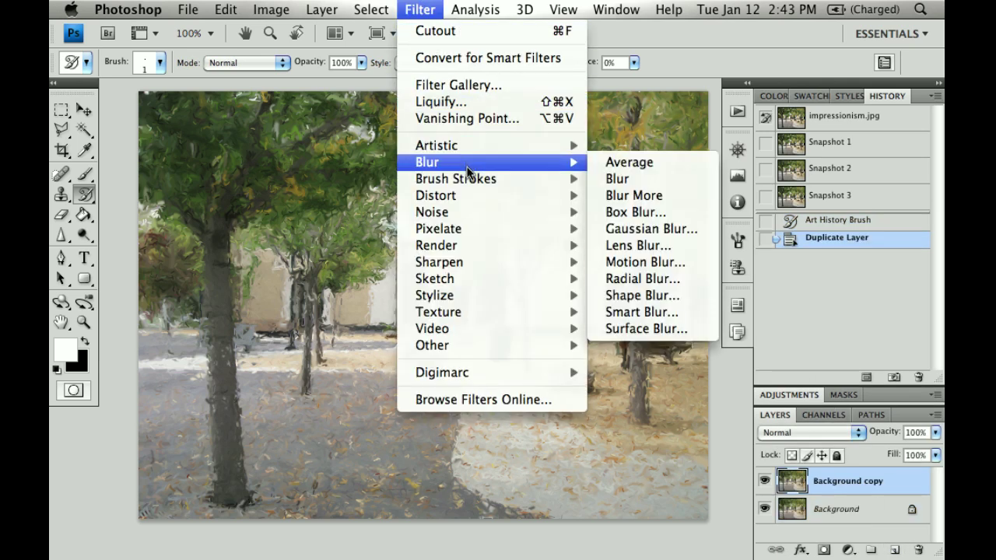
{"action": "mouse_move", "coordinate": [494, 147]}
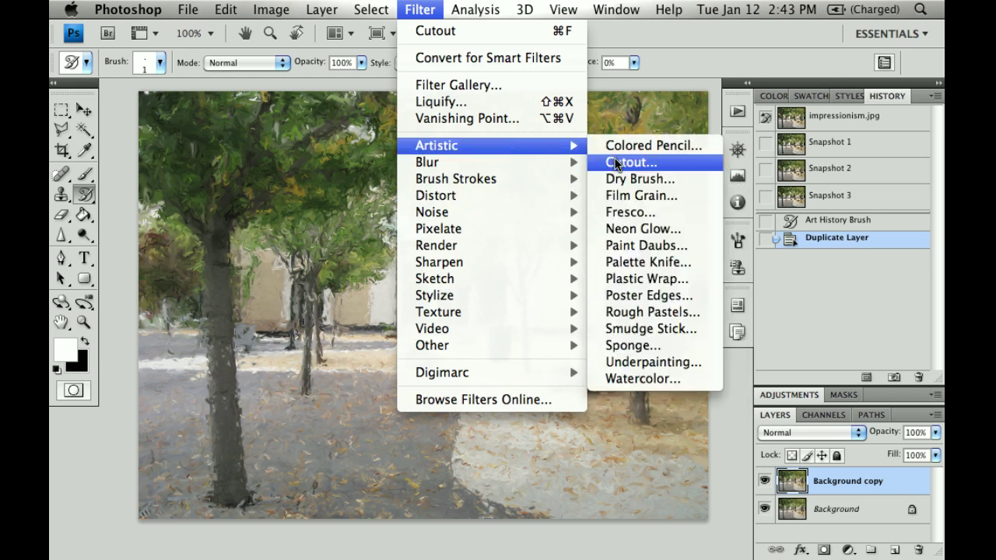
{"action": "left_click", "coordinate": [615, 162]}
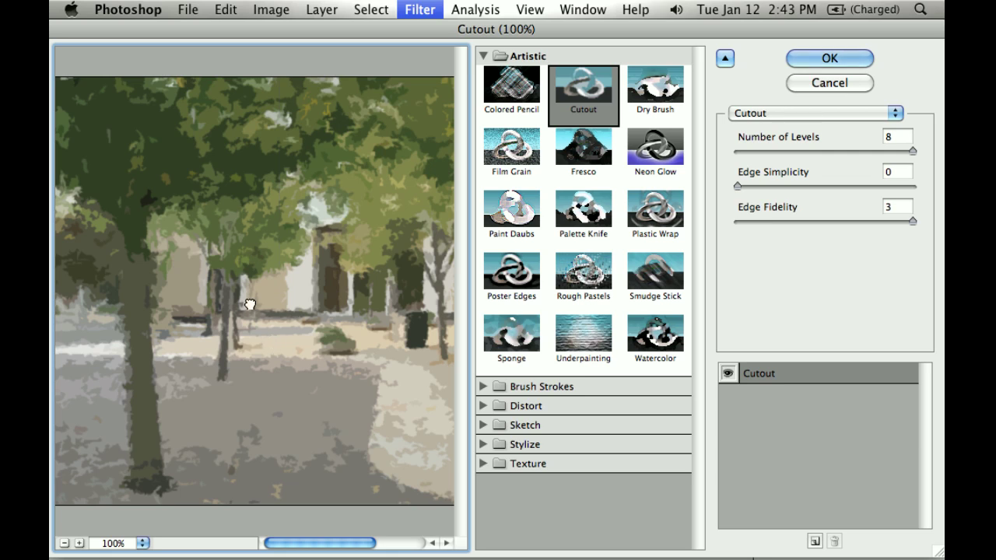
{"action": "left_click", "coordinate": [818, 59]}
Set the Background copy layer's blend mode to Soft Light and toggle its visibility to compare the image with and without it.
{"action": "left_click", "coordinate": [790, 433]}
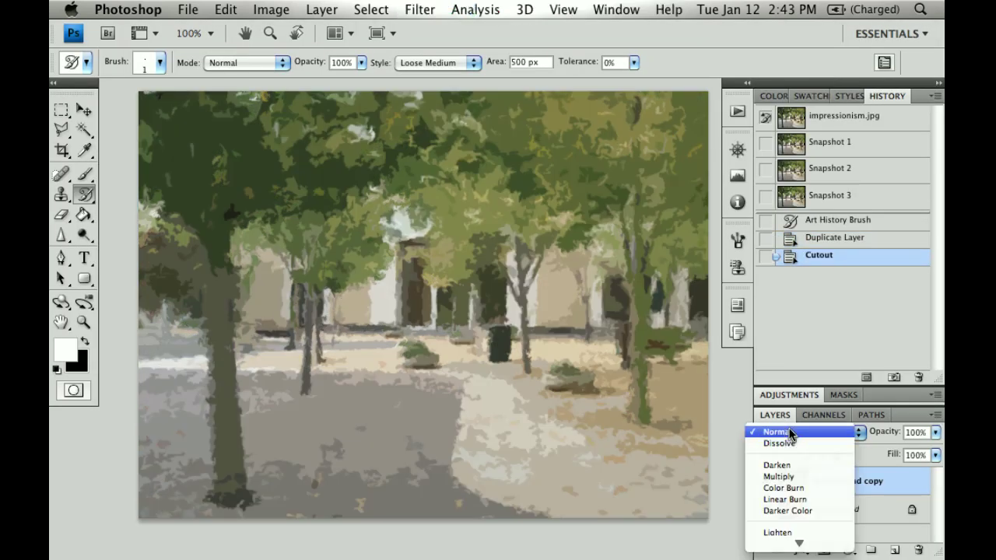
{"action": "left_click", "coordinate": [797, 487]}
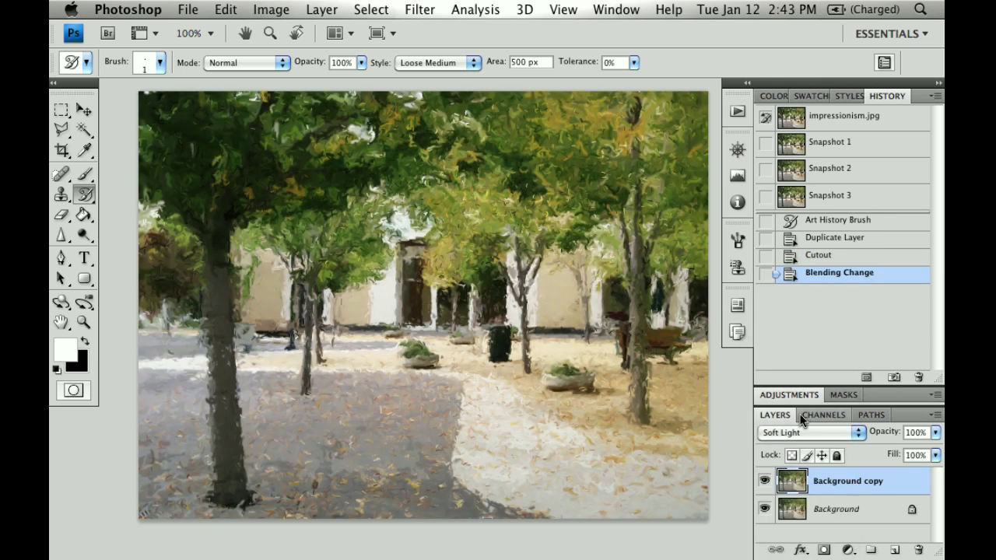
{"action": "left_click", "coordinate": [880, 100]}
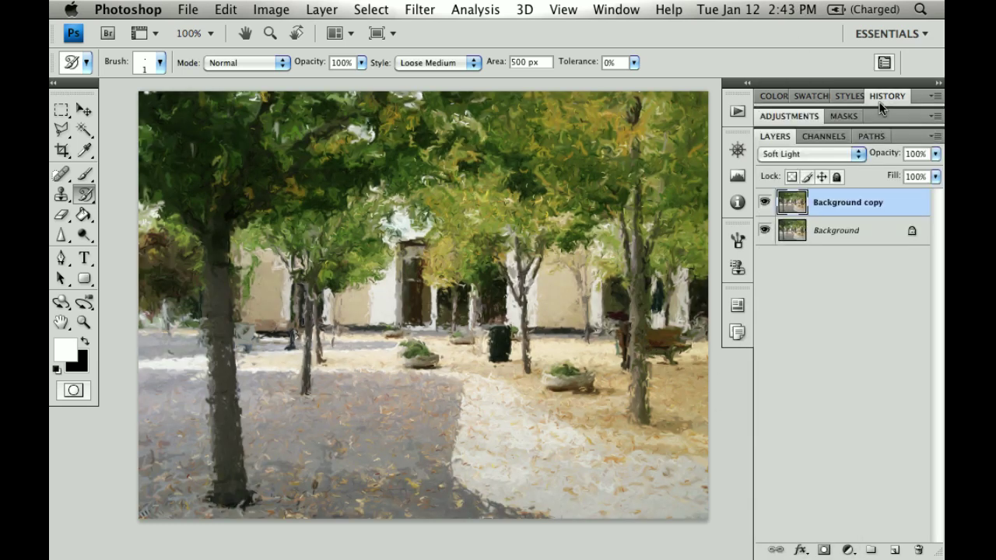
{"action": "left_click", "coordinate": [764, 202]}
{"action": "left_click", "coordinate": [764, 202]}
{"action": "left_click", "coordinate": [764, 203]}
{"action": "left_click", "coordinate": [765, 203]}
Tile the open images again without panels to compare the Soft Light version with the reference paintings.
{"action": "left_click", "coordinate": [339, 33]}
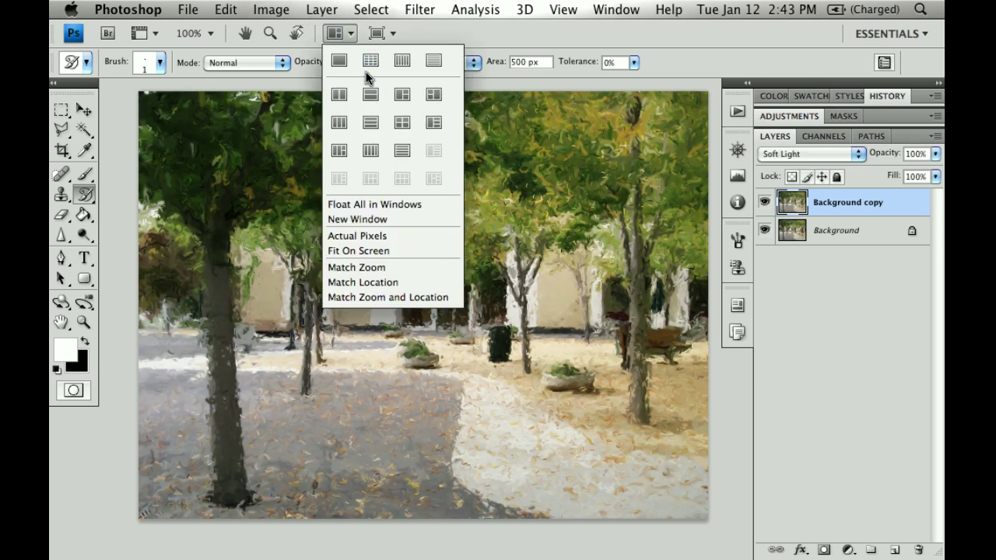
{"action": "left_click", "coordinate": [397, 95]}
{"action": "key", "text": "Tab"}
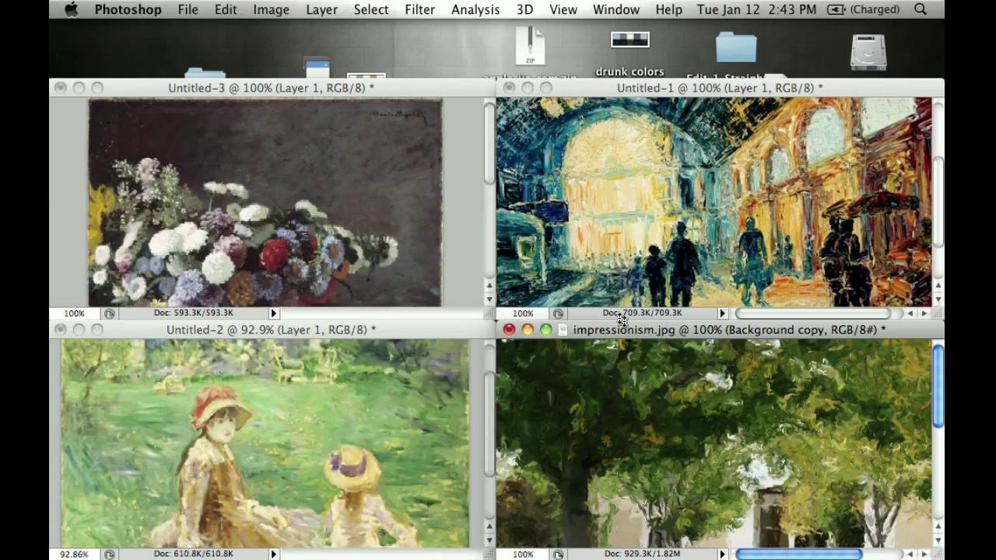